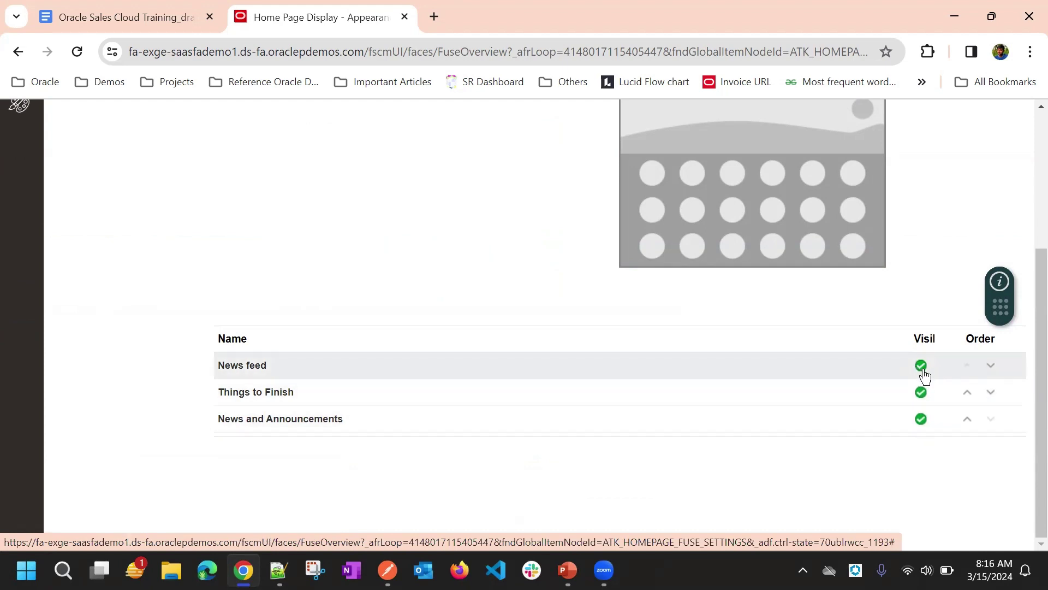
Try setting the News feed section's visibility to No in the home page display, and discard the change.
left_click(922, 366)
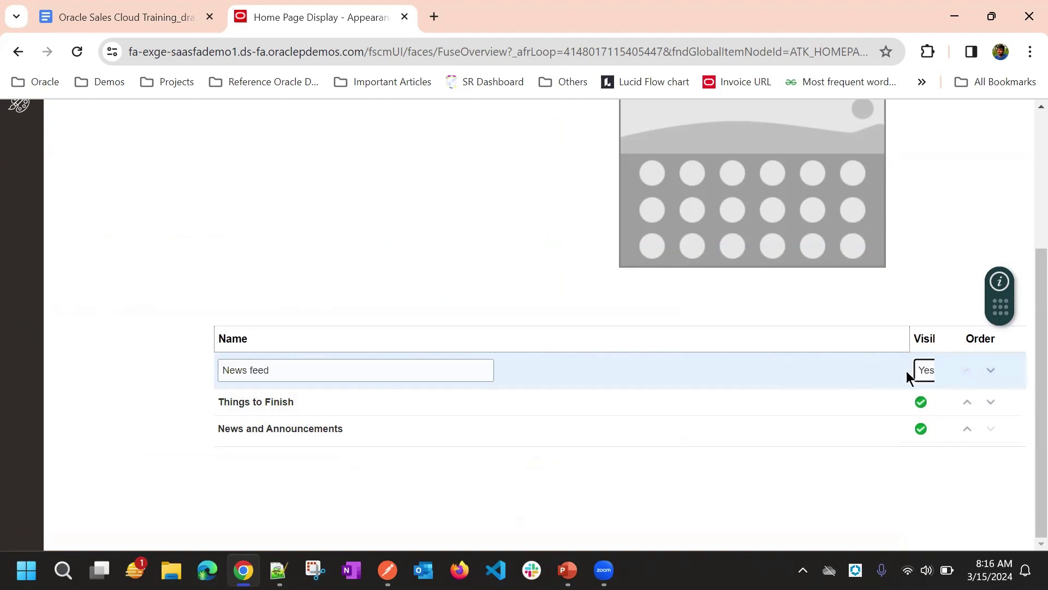
left_click(927, 369)
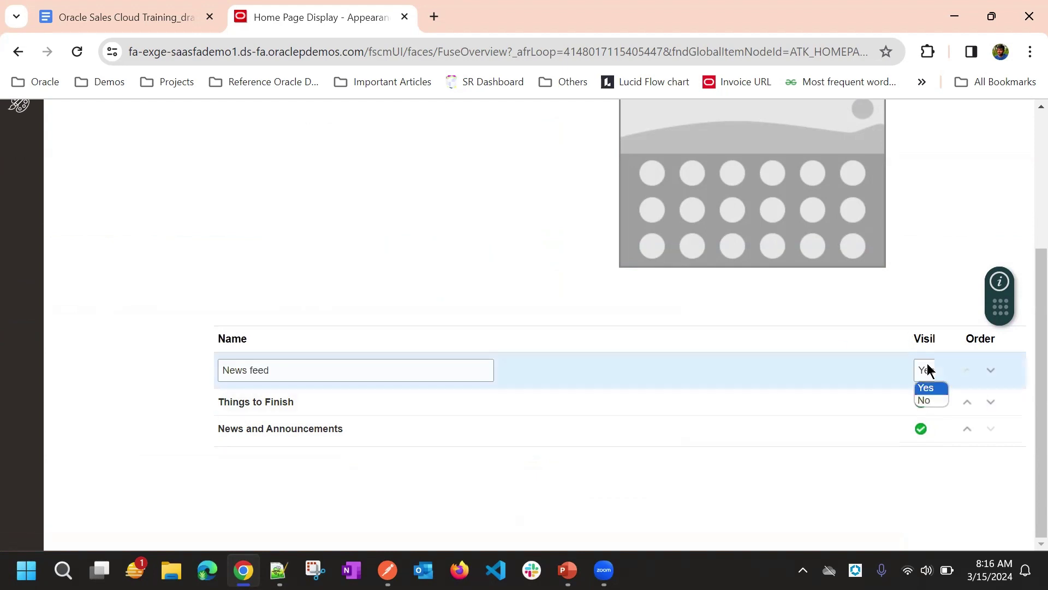
left_click(926, 400)
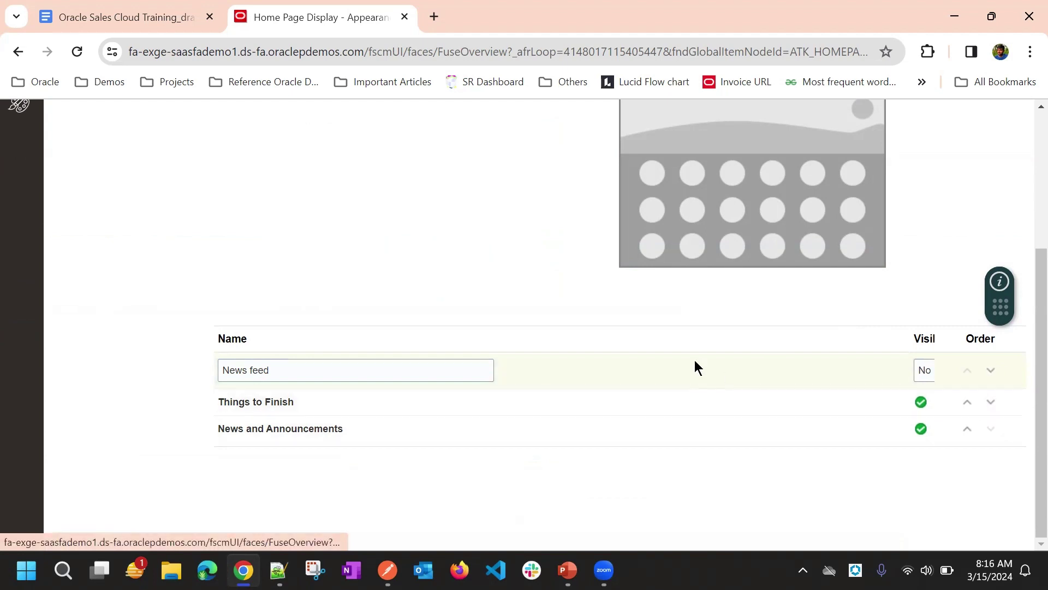
scroll(668, 299, "up", 4)
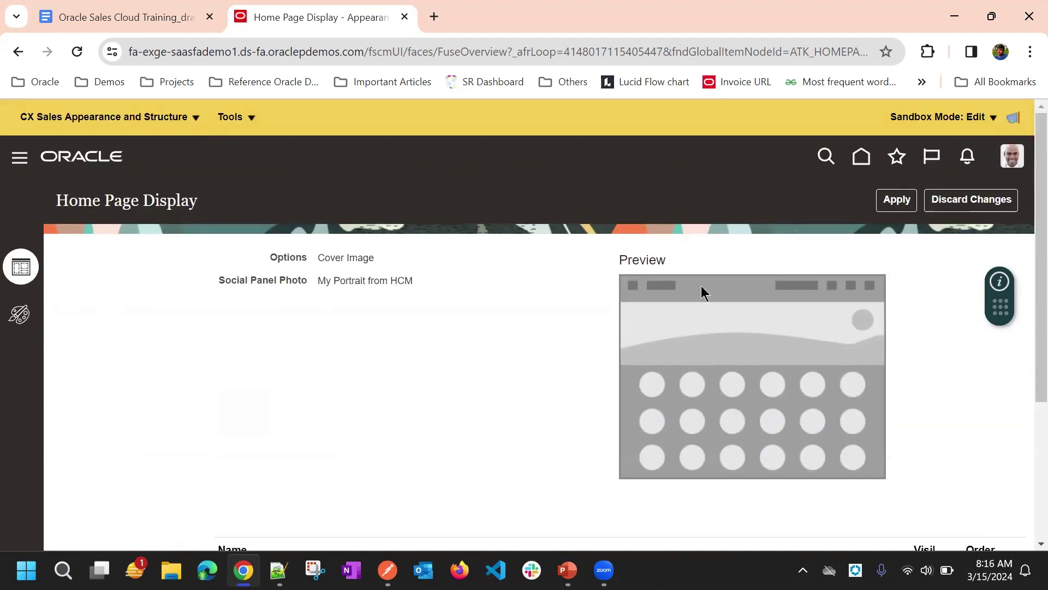
left_click(910, 204)
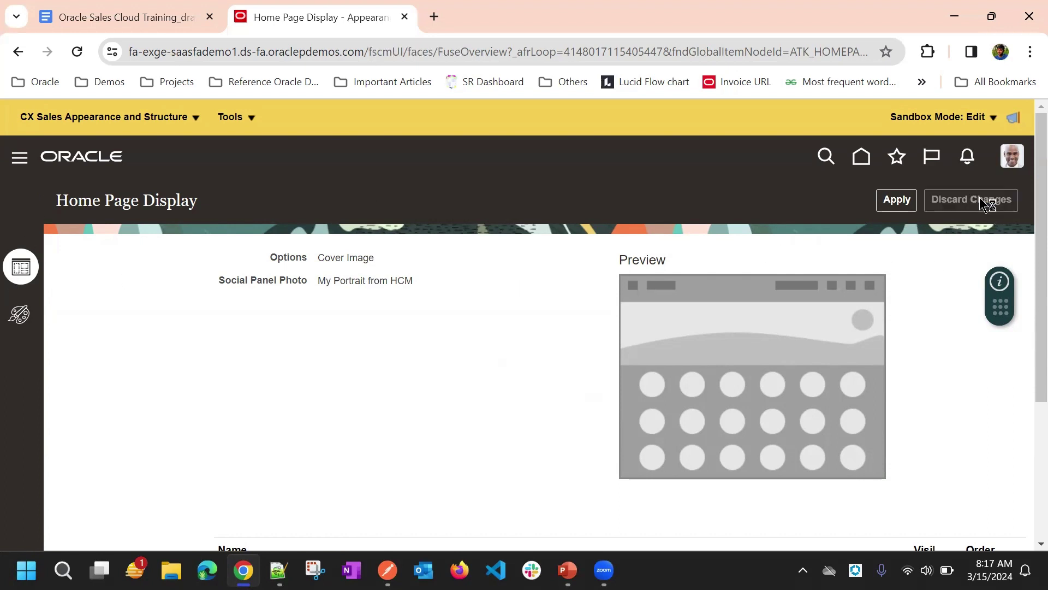
Open the Appearance tool, choose the saved theme Dark Blue 1 and apply it.
left_click(225, 123)
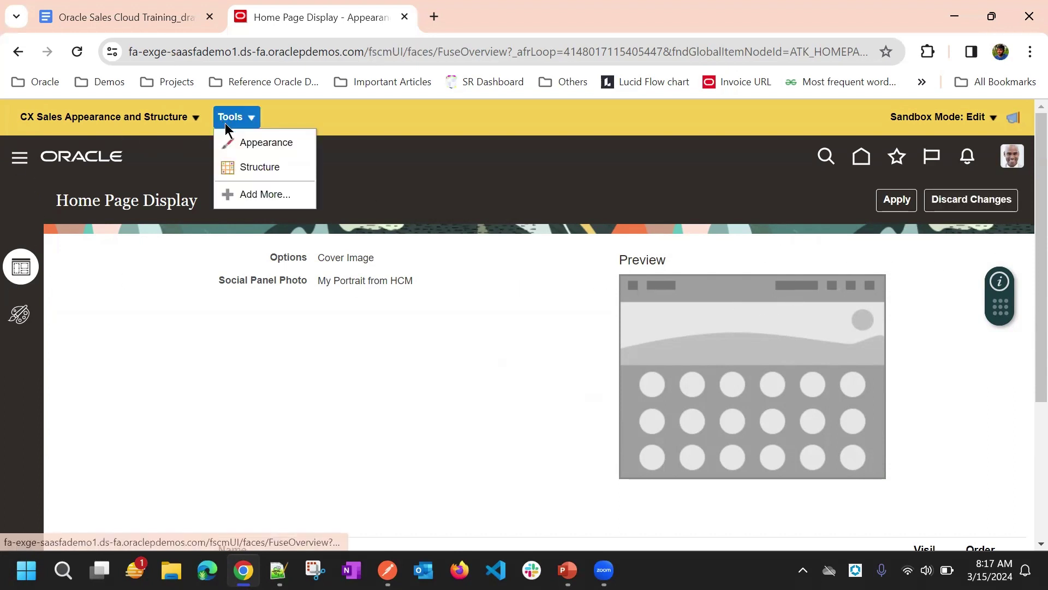
left_click(243, 141)
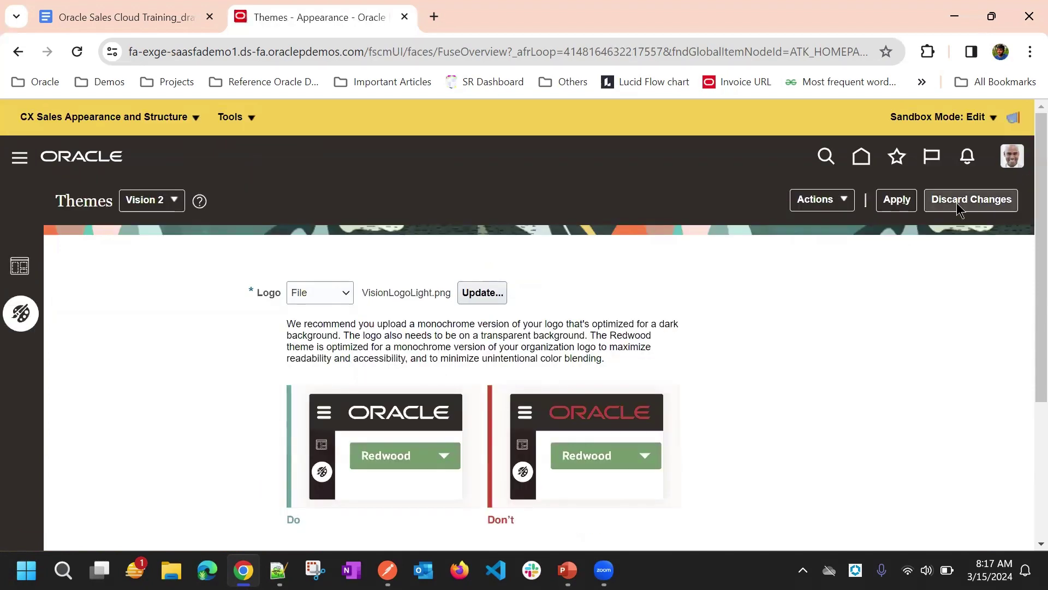
left_click(155, 201)
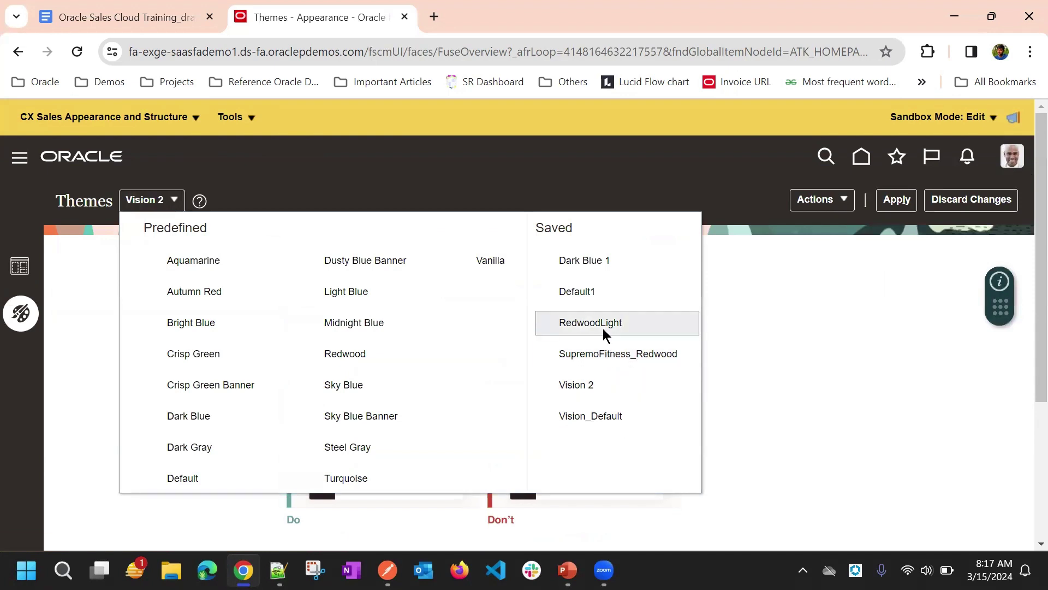
left_click(589, 261)
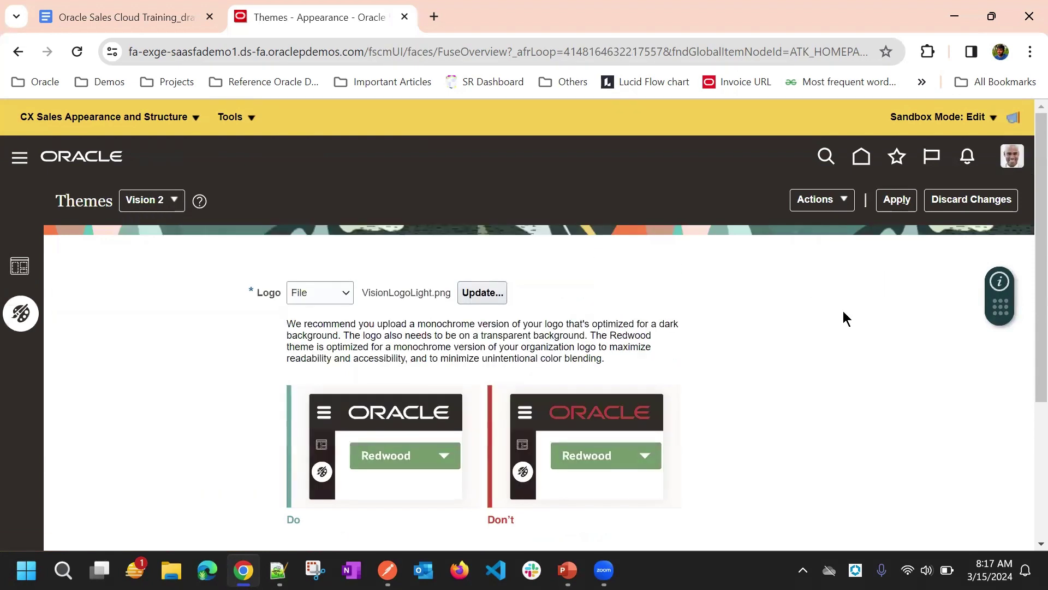
scroll(628, 273, "down", 3)
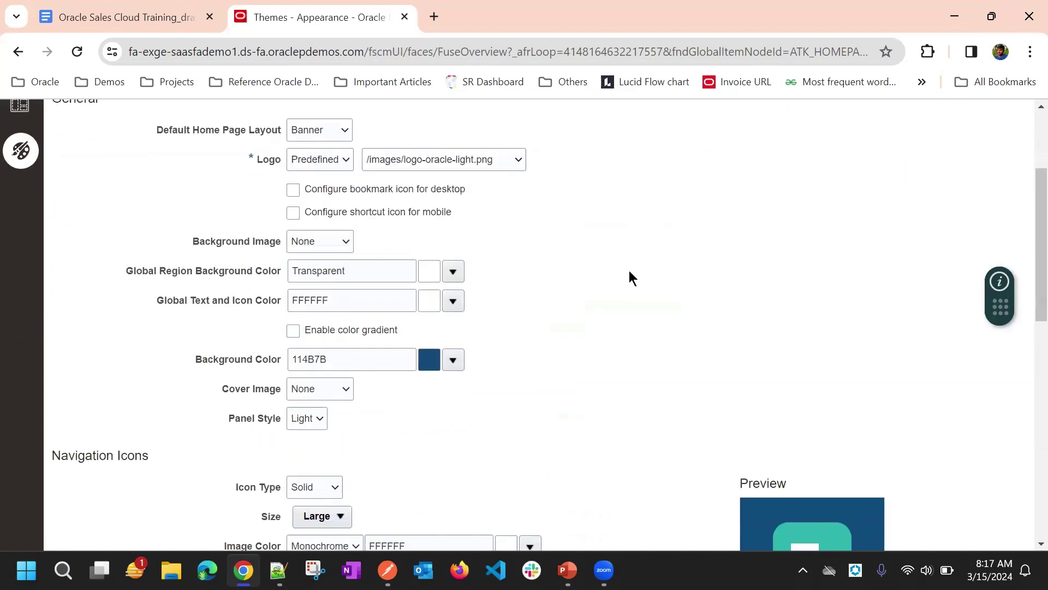
scroll(600, 248, "up", 3)
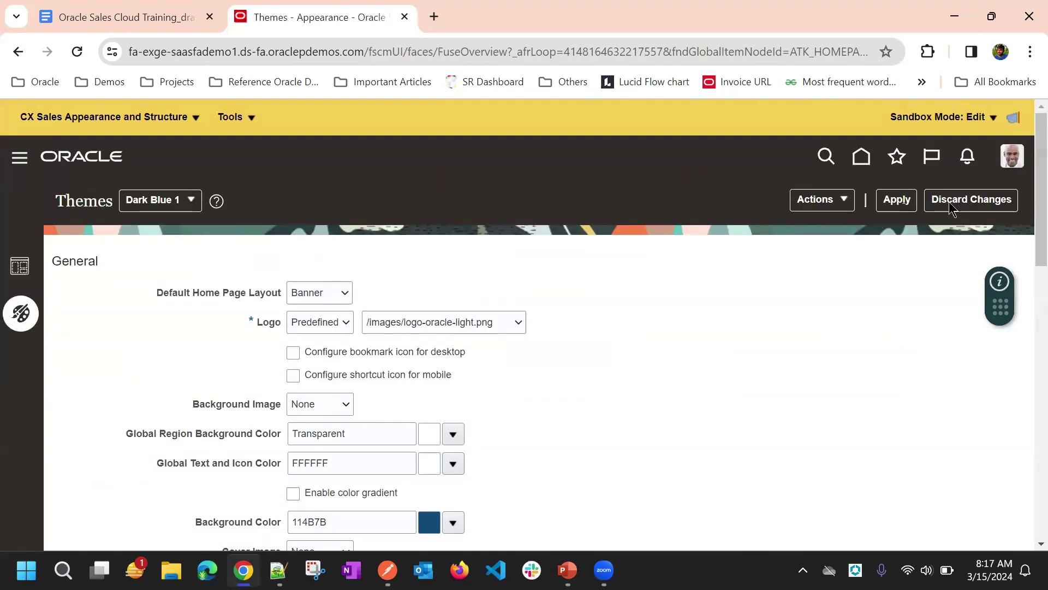
left_click(896, 199)
Set the theme's default home page layout to Panel and apply the change.
left_click(330, 294)
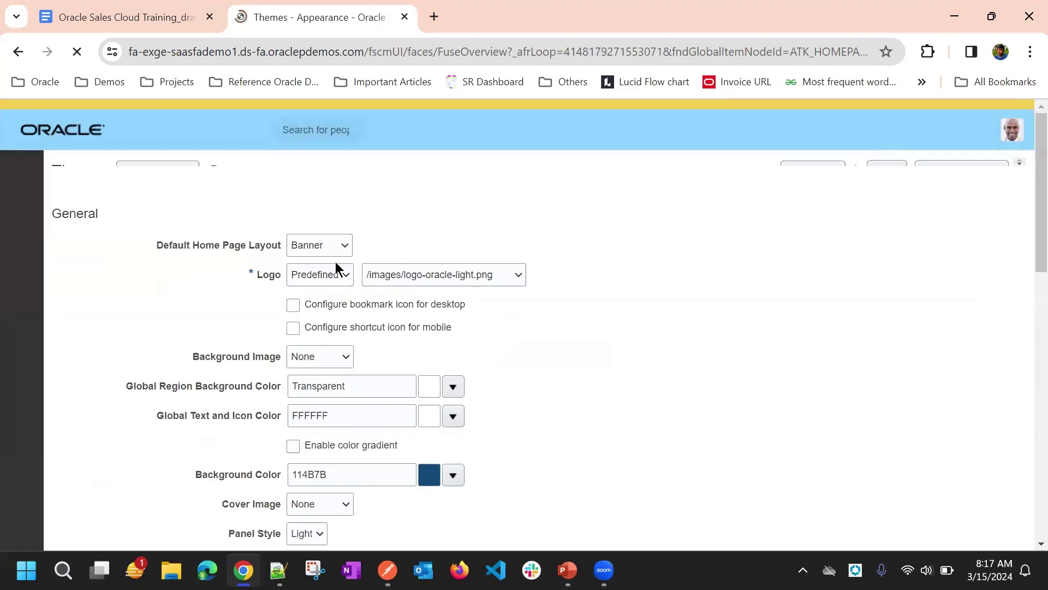
left_click(331, 272)
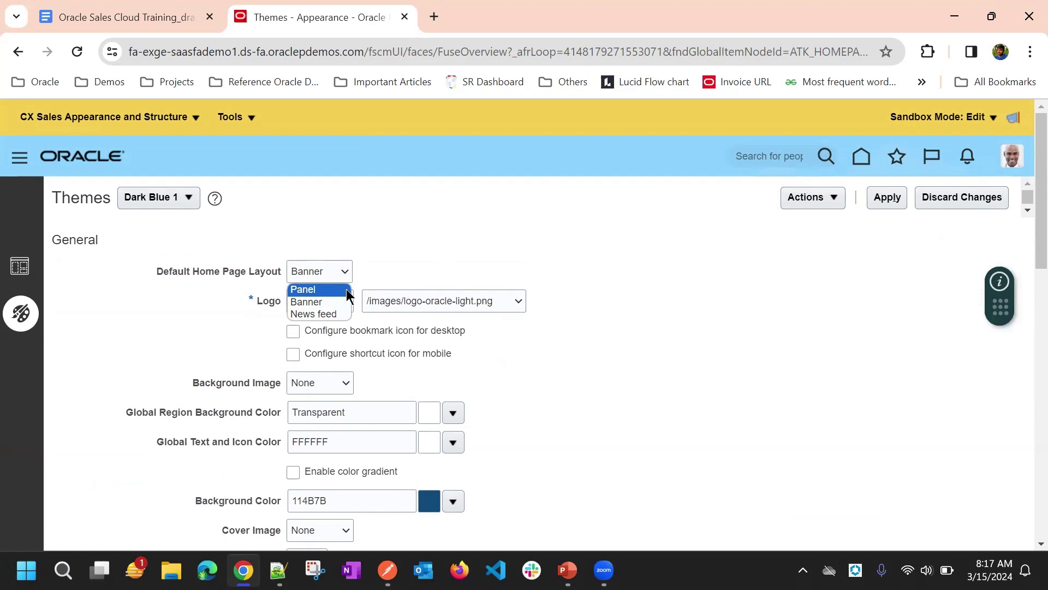
left_click(304, 288)
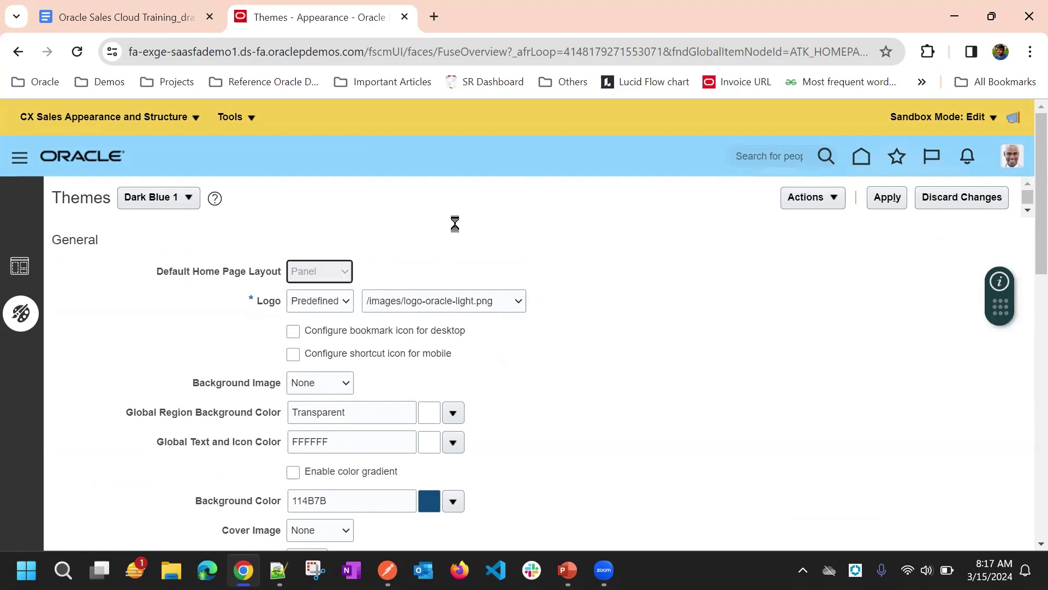
left_click(888, 198)
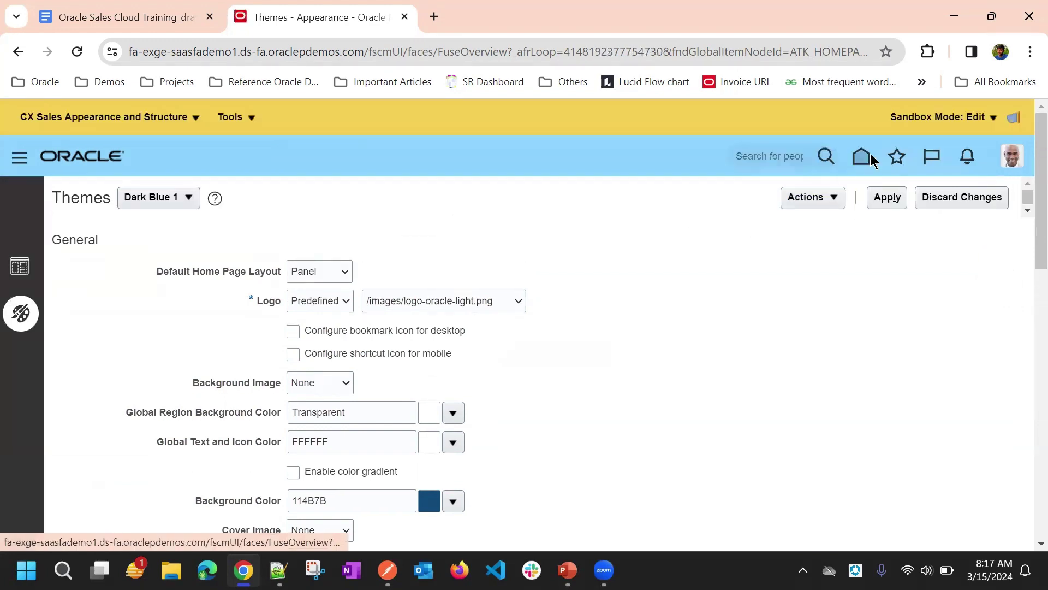
Go to the home page and examine the first panel's springboard icons and the Navigator.
left_click(870, 154)
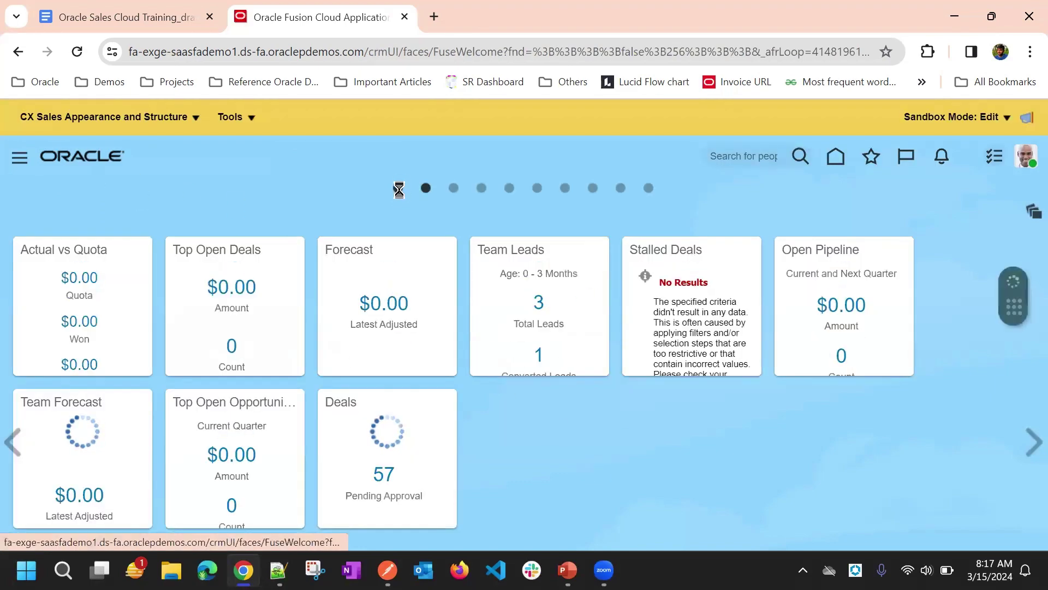
left_click(399, 188)
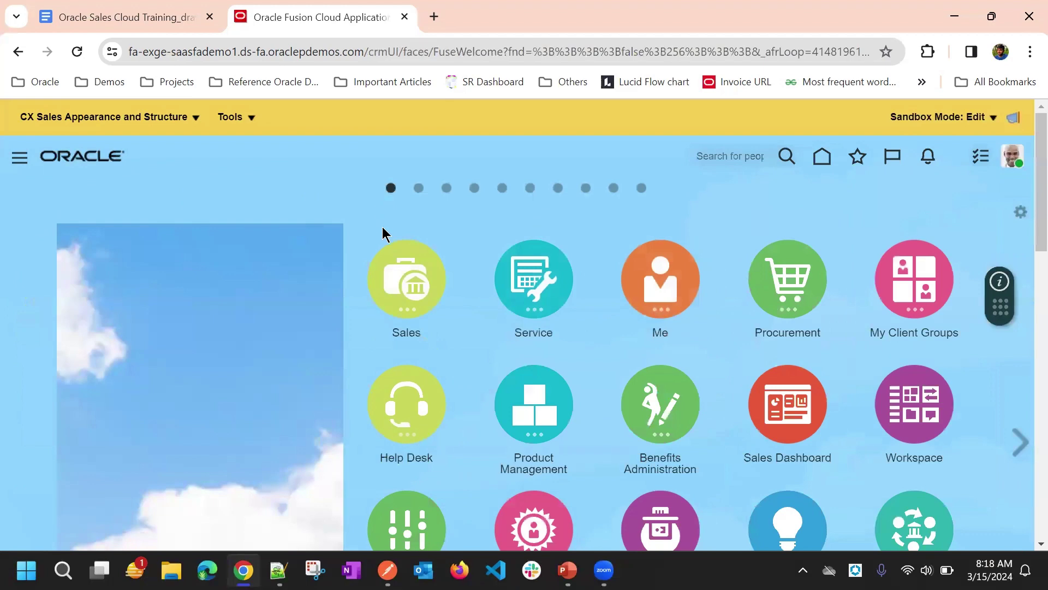
scroll(747, 213, "down", 3)
scroll(726, 276, "up", 3)
scroll(93, 269, "down", 5)
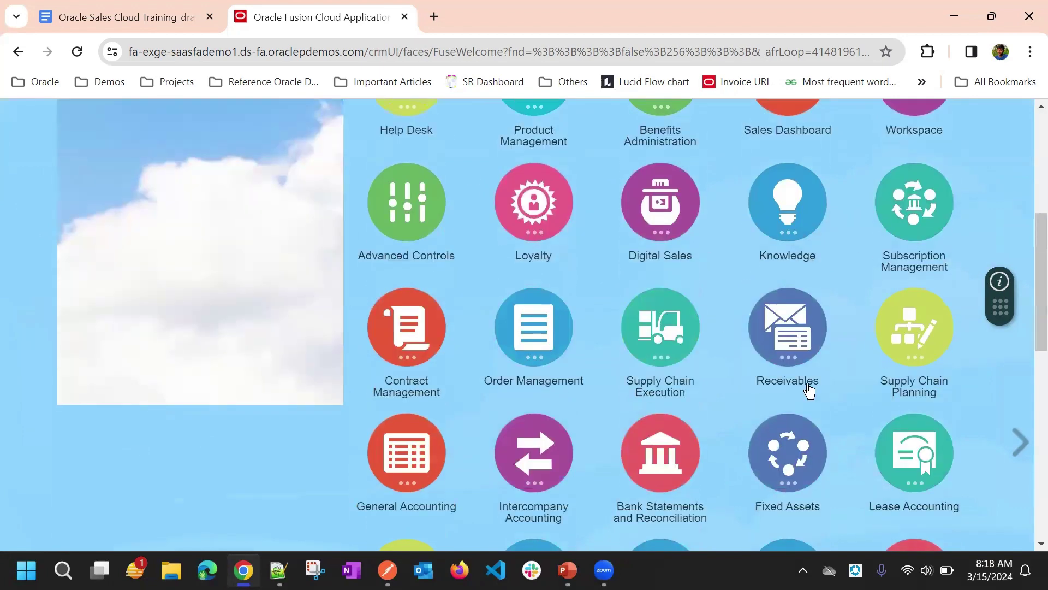
scroll(809, 390, "up", 5)
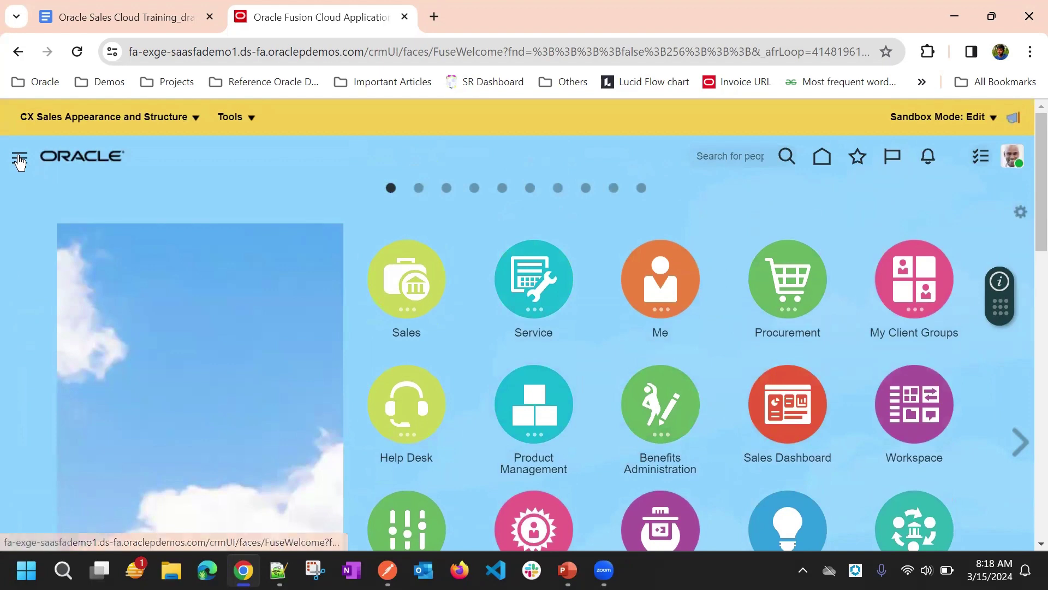
left_click(19, 158)
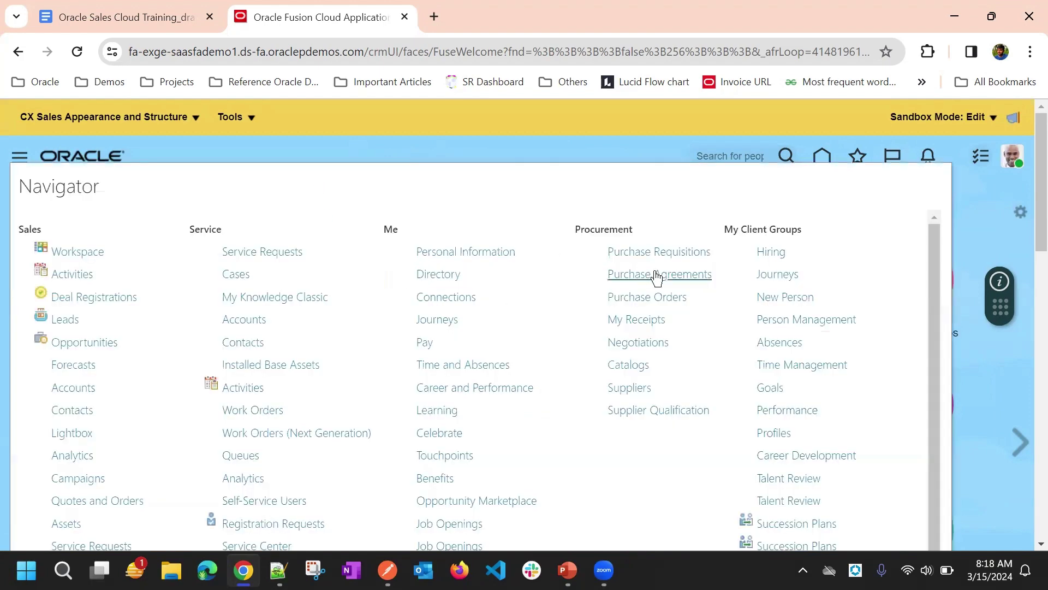
left_click(973, 215)
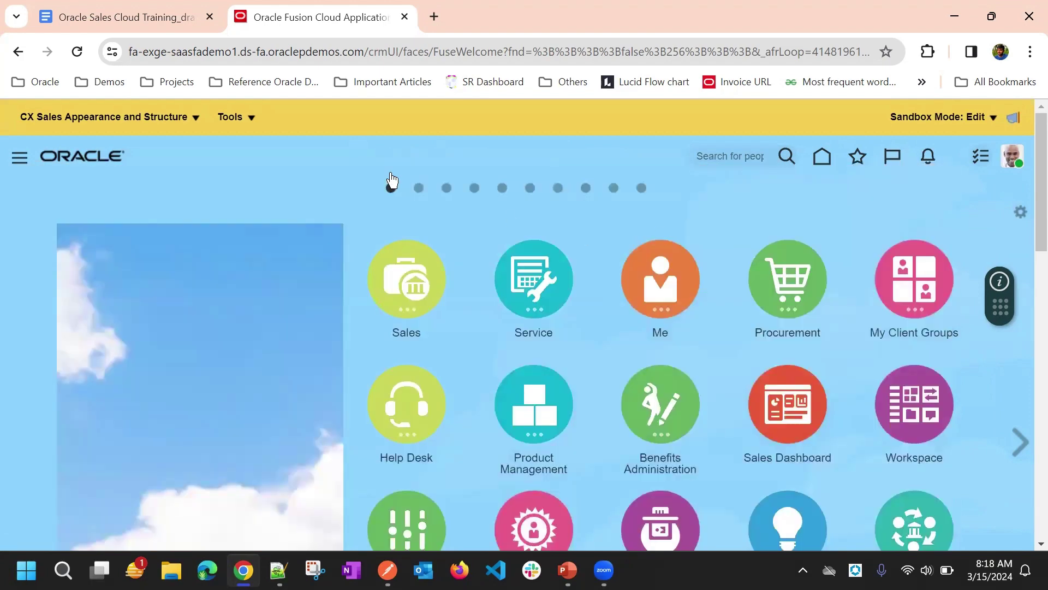
Return to the Appearance theme settings and examine the options for the background image and the global region background color.
left_click(232, 116)
left_click(252, 142)
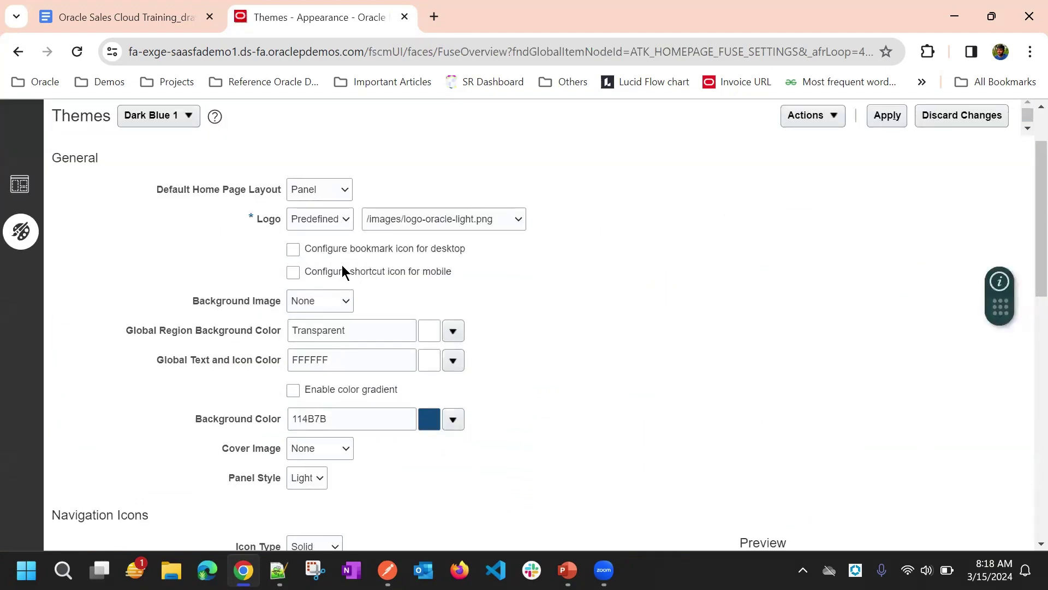
left_click(341, 301)
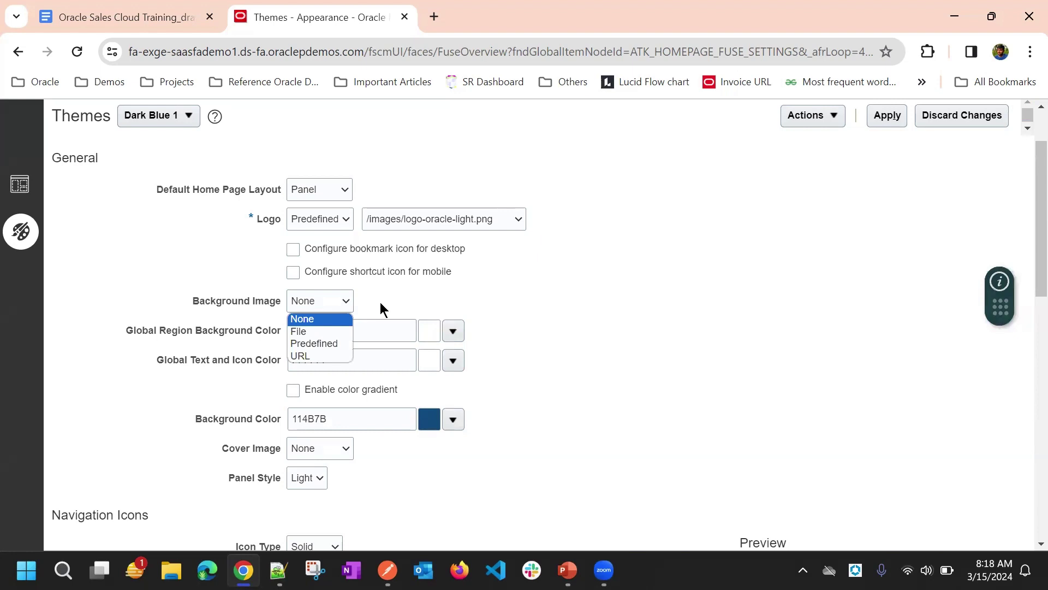
left_click(404, 295)
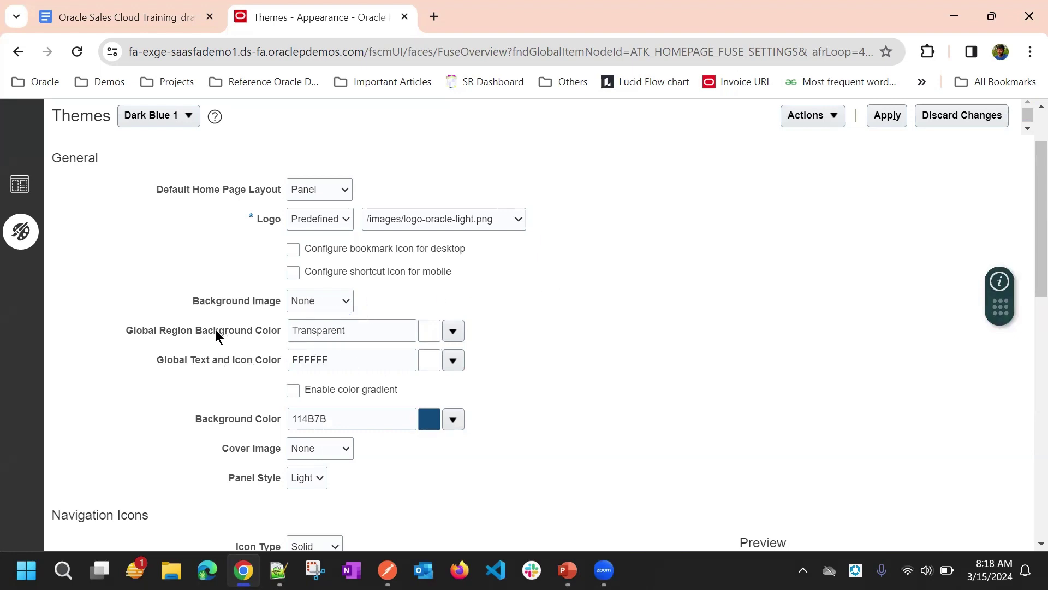
left_click(453, 330)
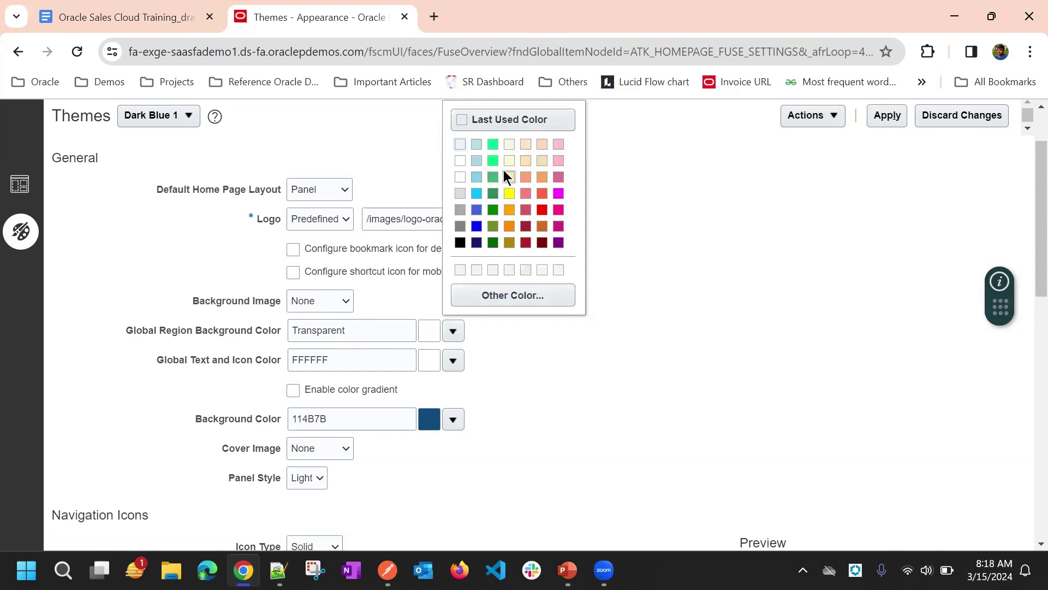
left_click(507, 354)
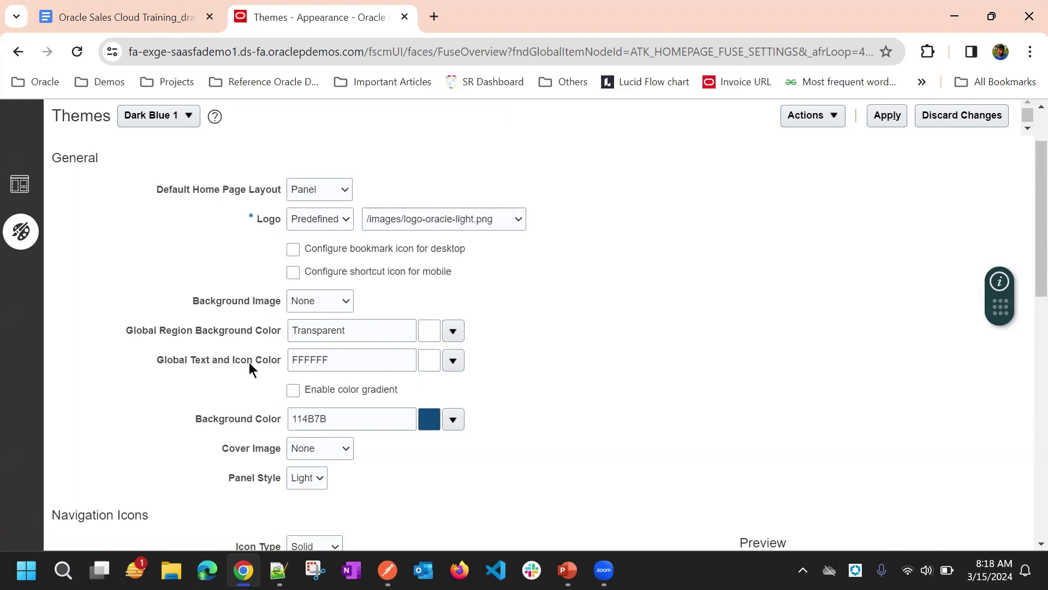
Examine the global text and icon color, background color and navigation icon settings together with the icon preview.
left_click(318, 358)
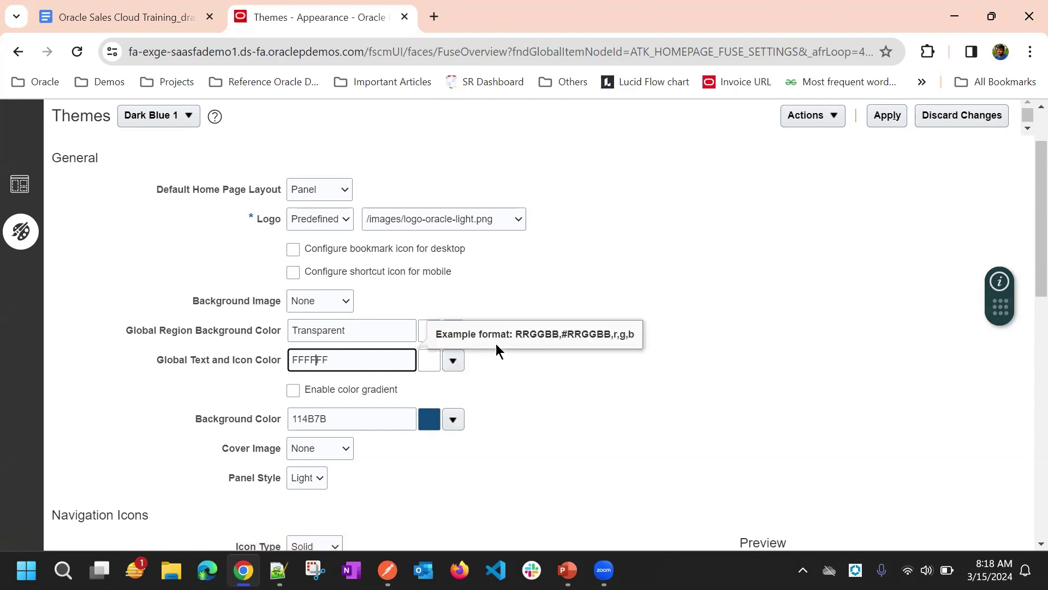
scroll(481, 338, "down", 1)
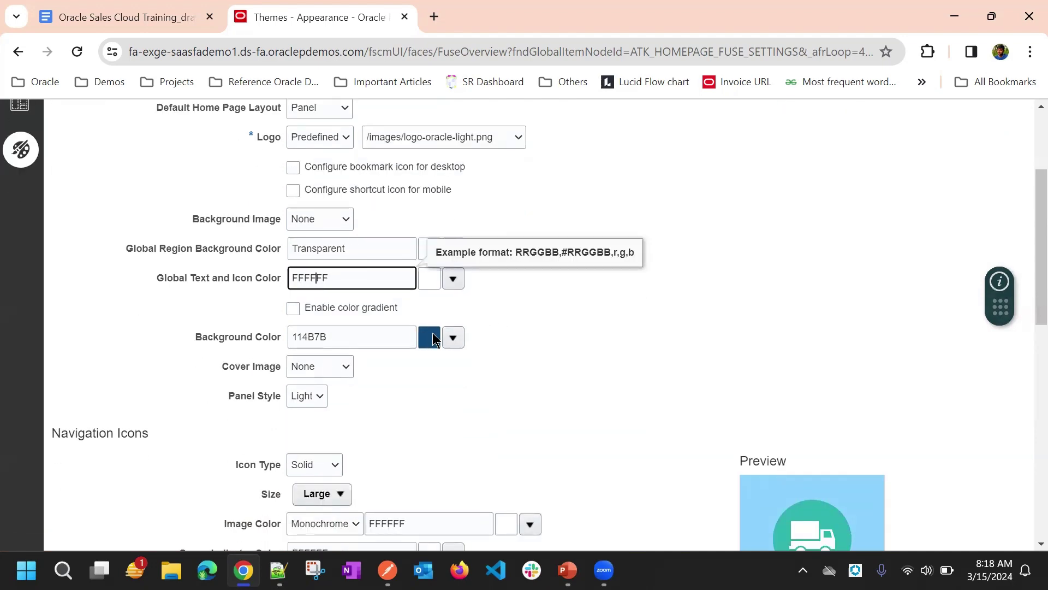
scroll(612, 234, "up", 2)
scroll(429, 392, "down", 3)
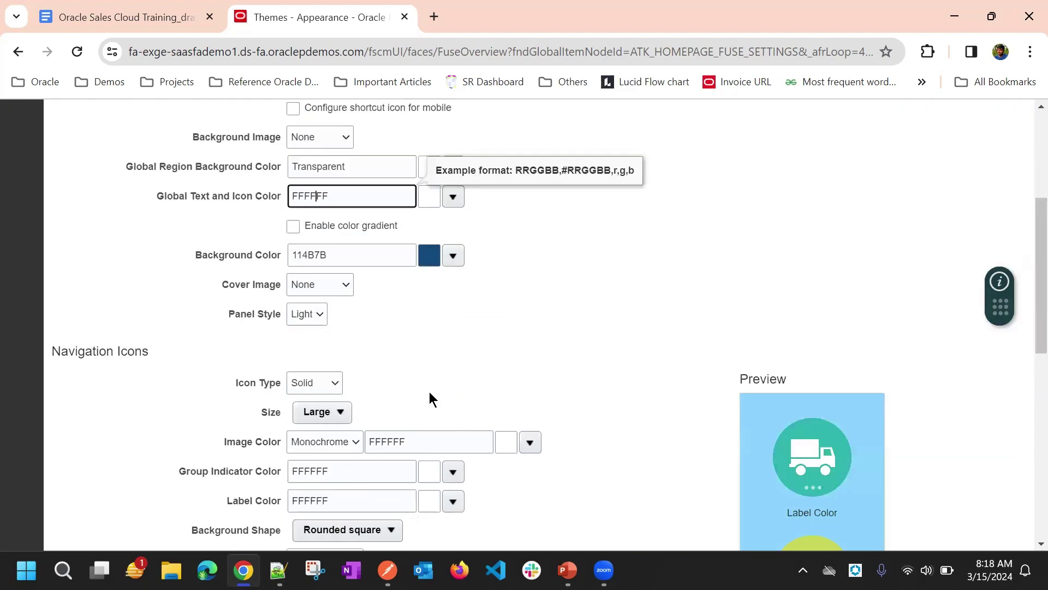
left_click(429, 261)
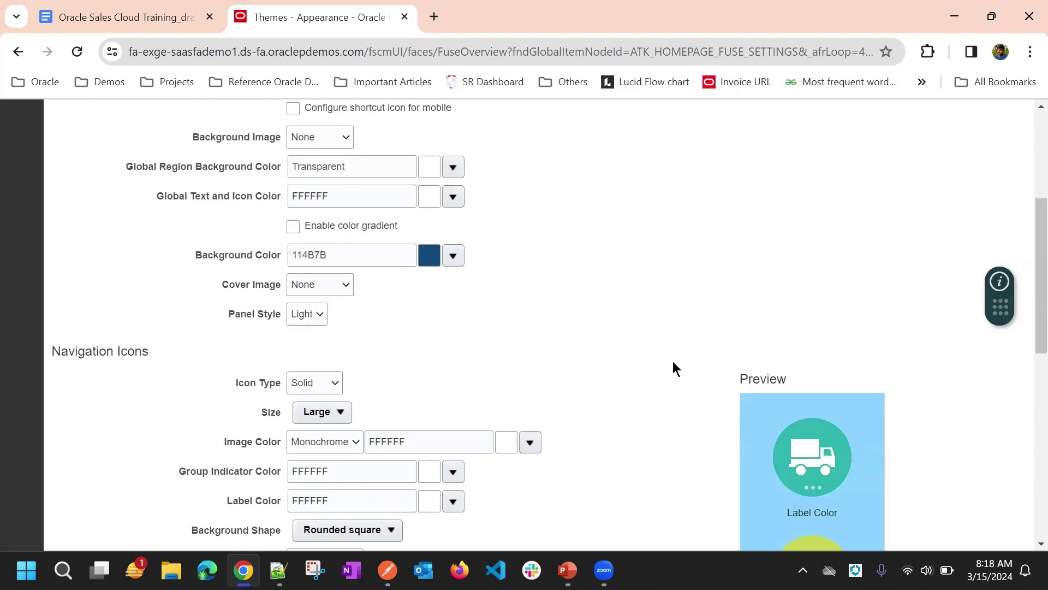
left_click(412, 259)
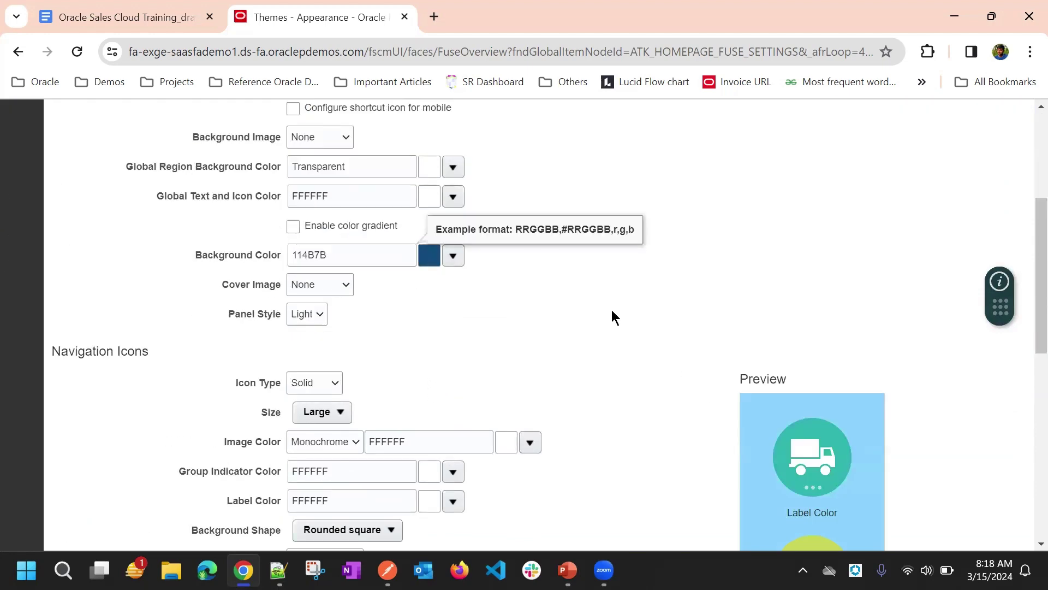
scroll(489, 296, "down", 1)
scroll(352, 185, "down", 1)
scroll(352, 184, "up", 2)
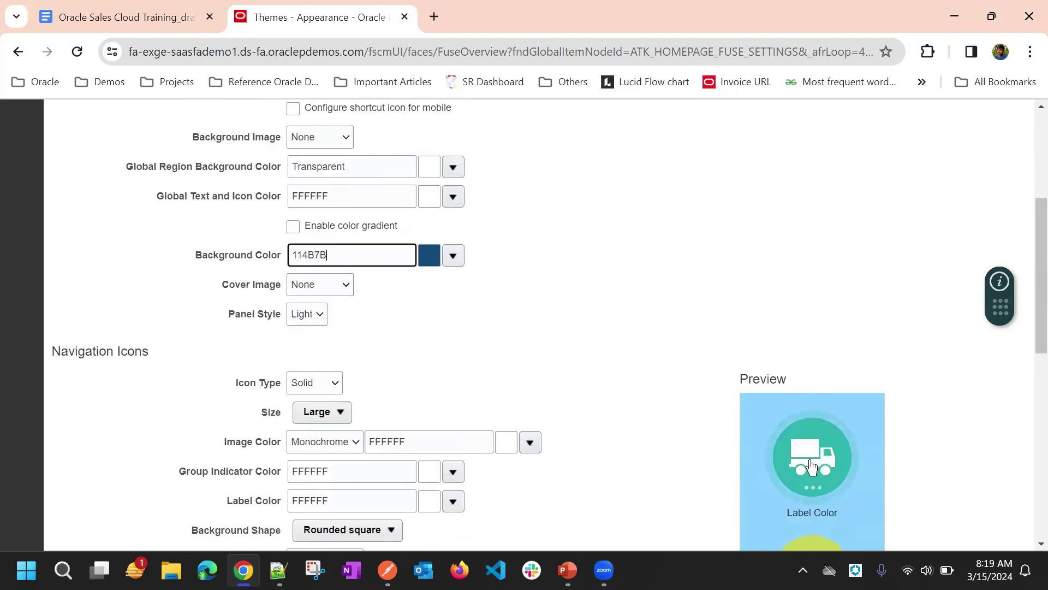
scroll(788, 342, "down", 3)
scroll(658, 344, "up", 4)
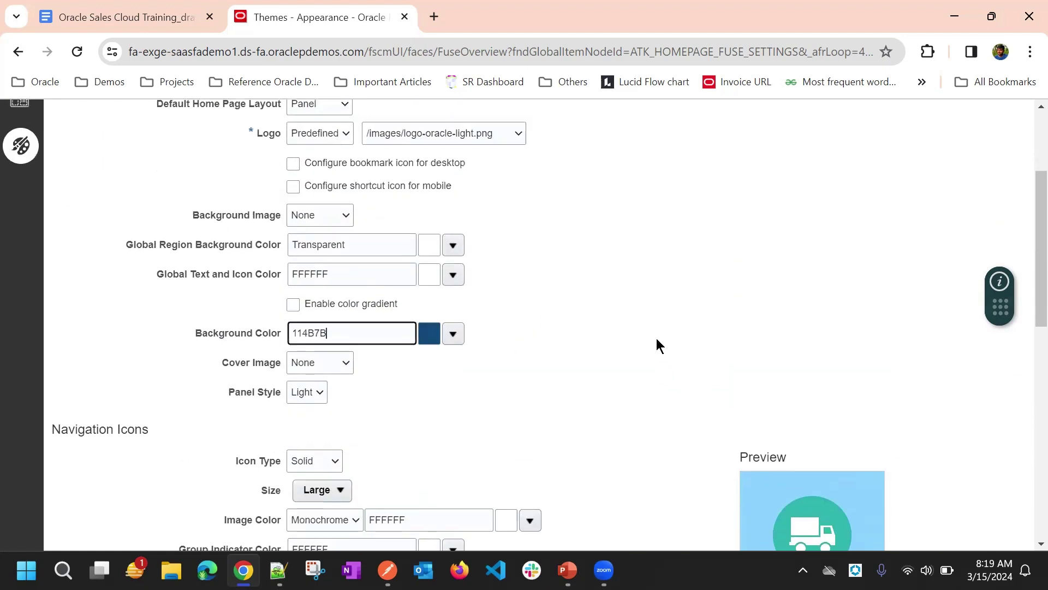
Set the theme's general background color to orange FF8C00 and check it in the navigation icon preview.
scroll(656, 339, "down", 6)
scroll(656, 339, "up", 6)
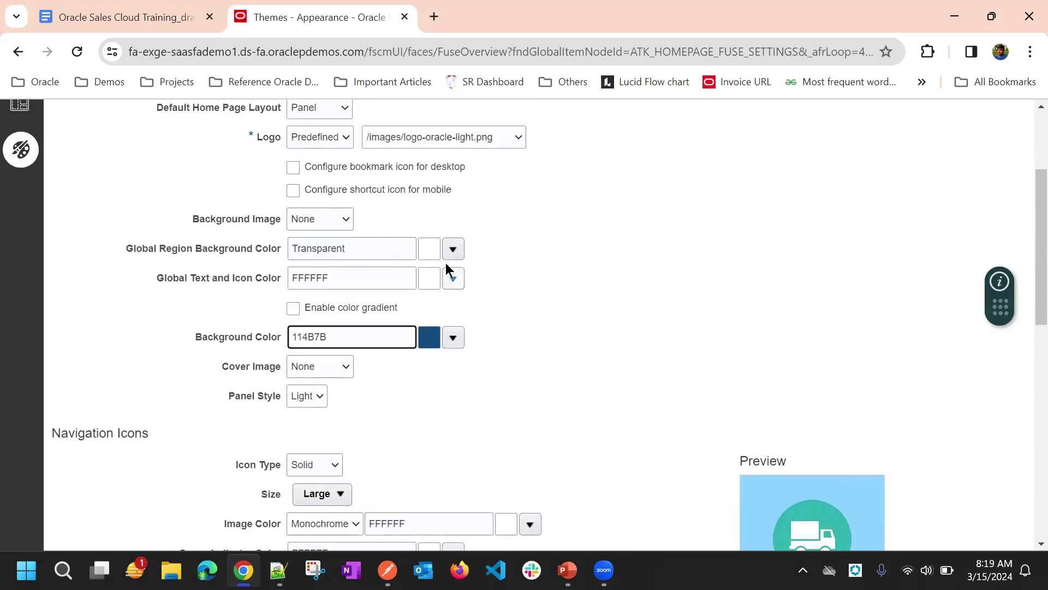
left_click(453, 338)
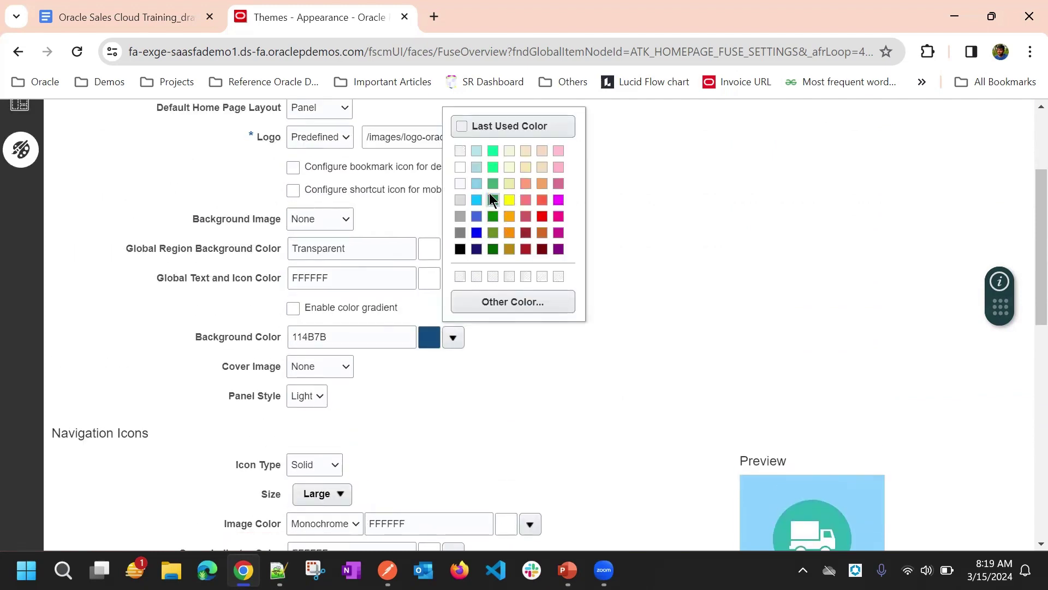
left_click(509, 233)
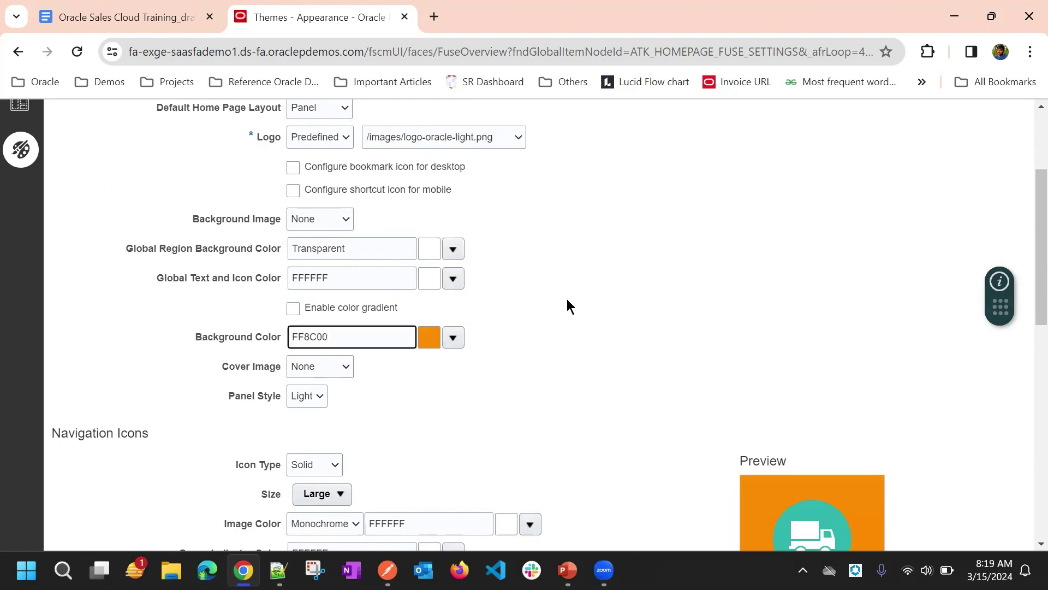
scroll(345, 204, "down", 3)
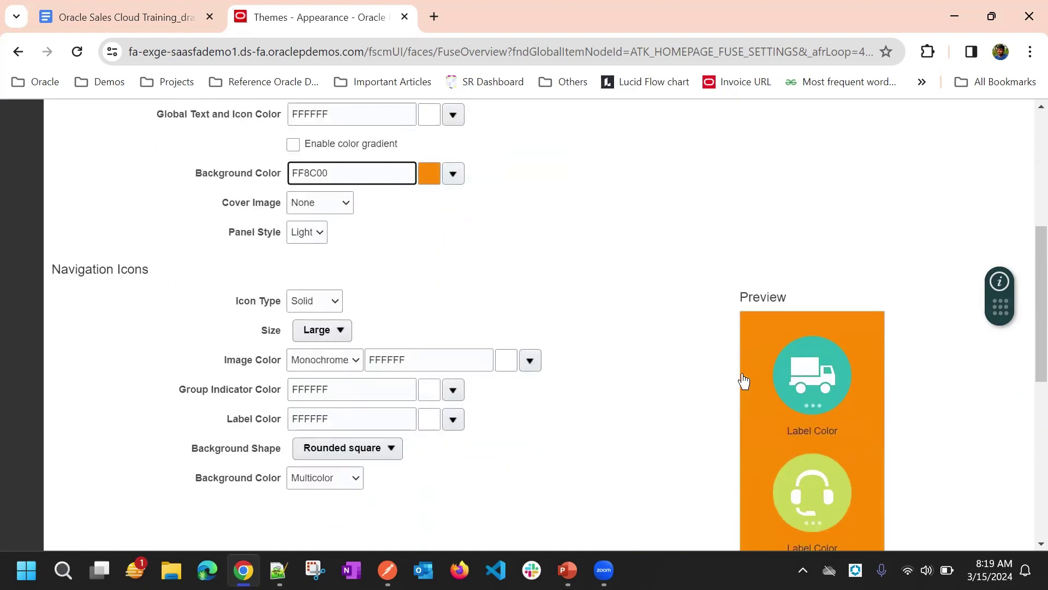
scroll(735, 321, "down", 3)
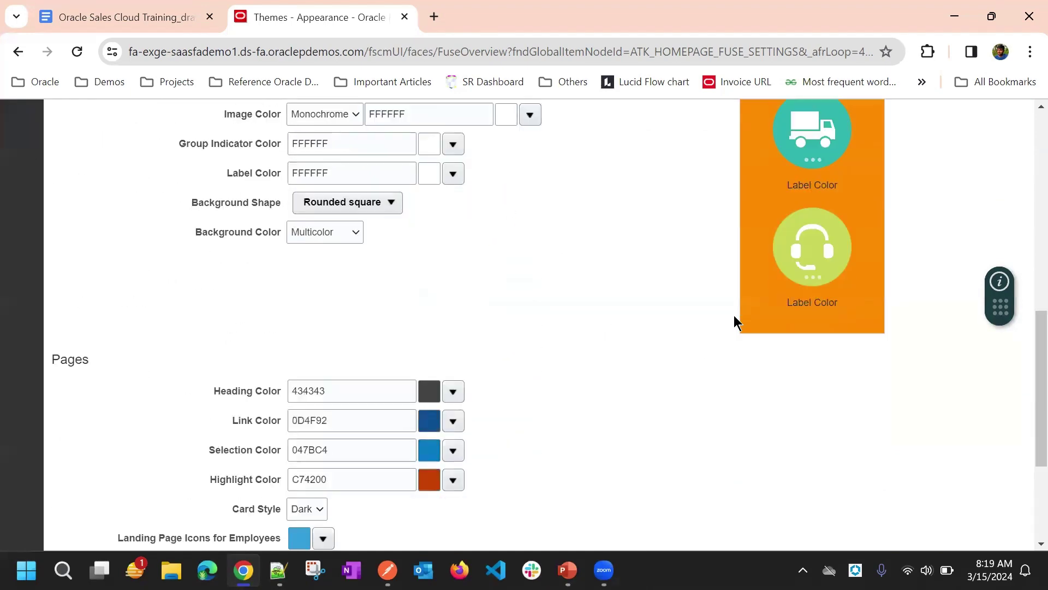
scroll(724, 316, "up", 1)
scroll(730, 315, "up", 2)
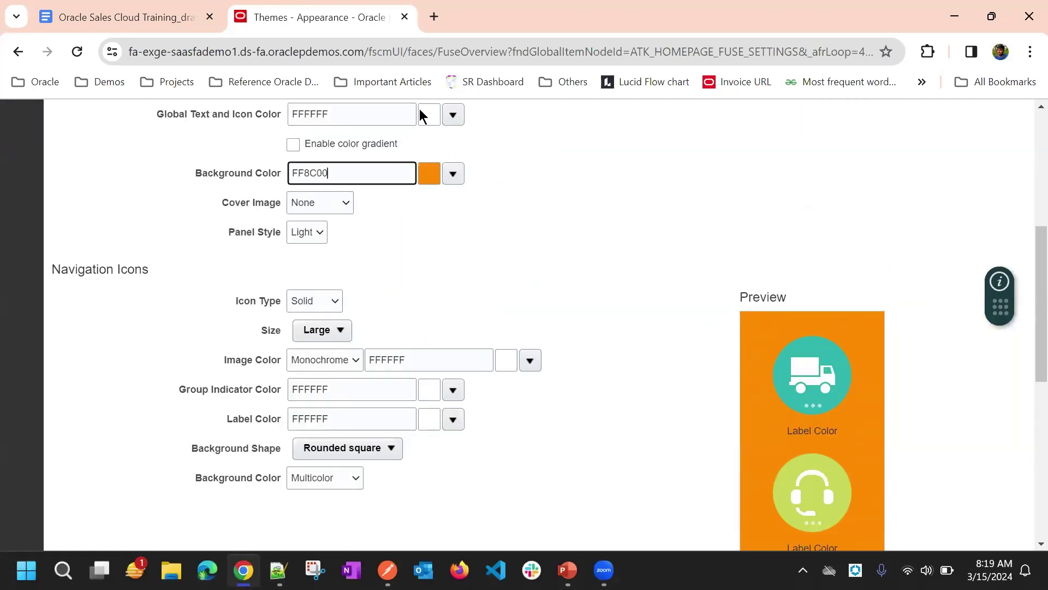
Set the Global Text and Icon Color to the green 00FA9A from the color palette.
left_click(389, 110)
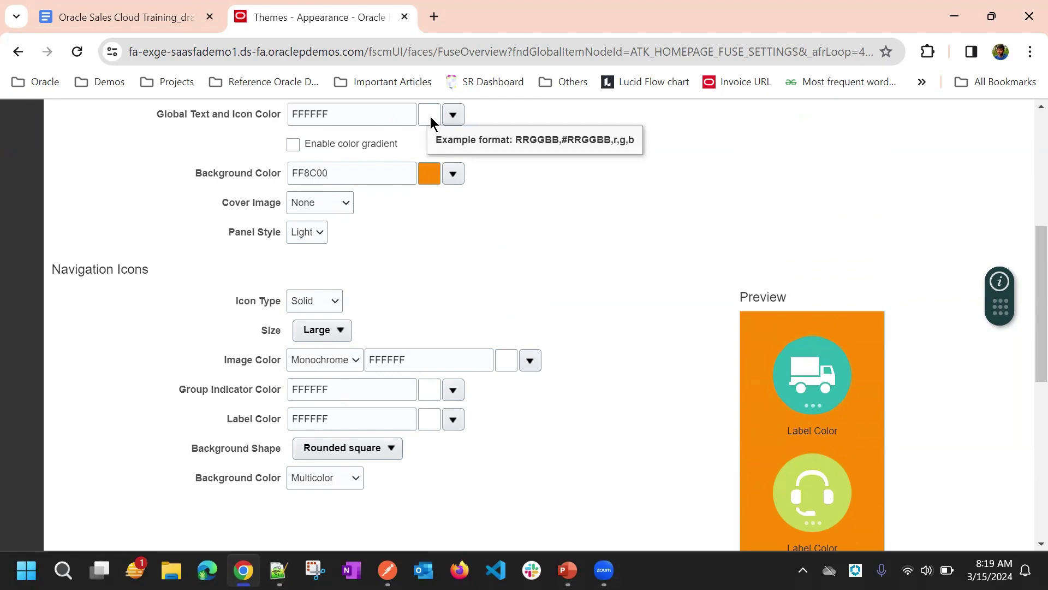
left_click(452, 115)
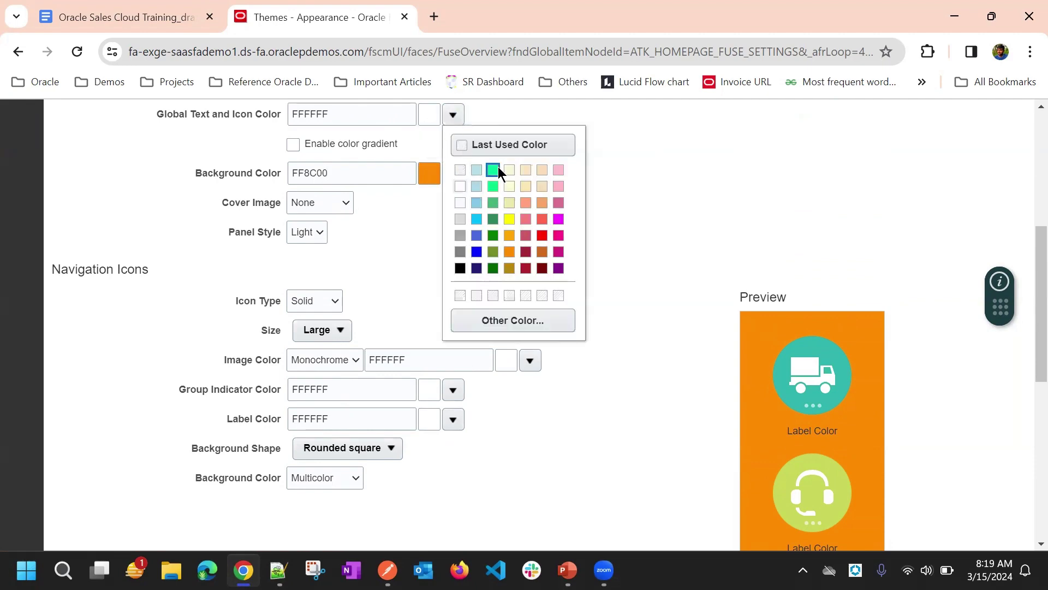
left_click(498, 166)
scroll(494, 169, "up", 1)
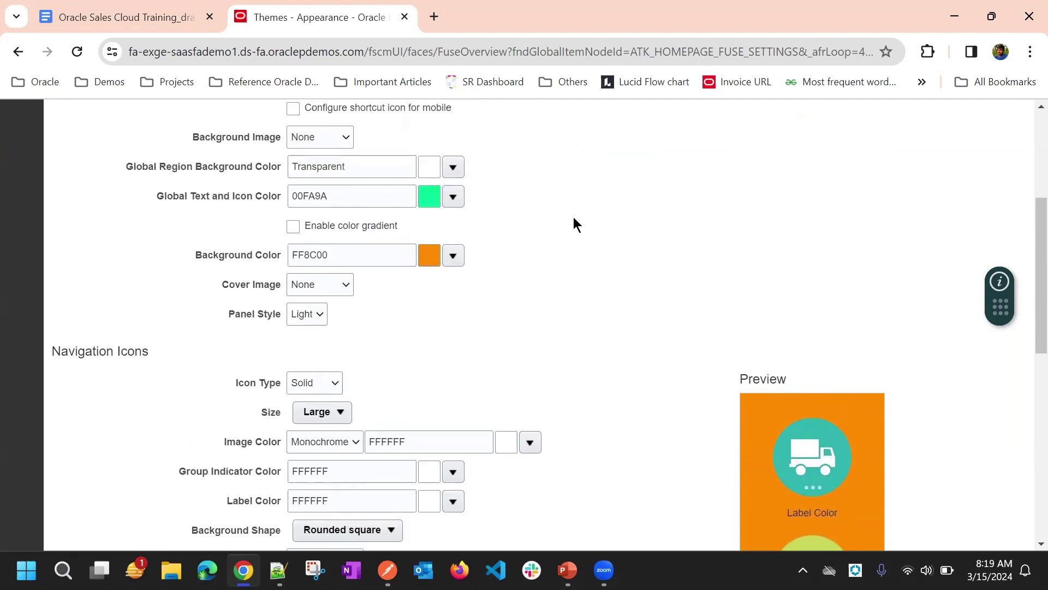
Review the theme's general and navigation icon settings and examine the source options for the cover image.
scroll(573, 217, "down", 3)
scroll(573, 217, "up", 1)
scroll(574, 217, "up", 2)
scroll(485, 208, "up", 3)
scroll(526, 281, "down", 5)
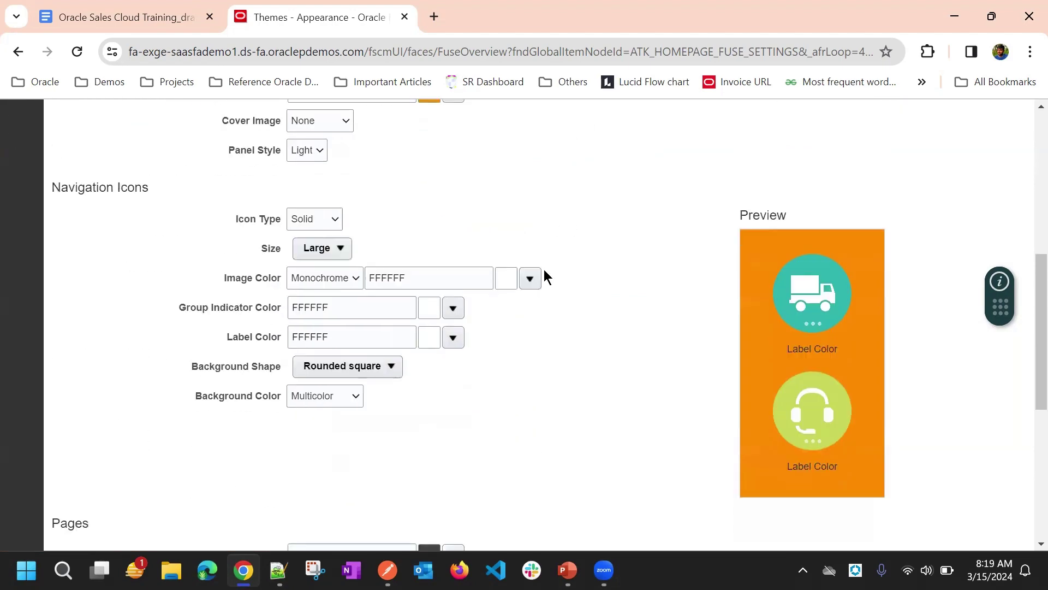
scroll(520, 257, "up", 4)
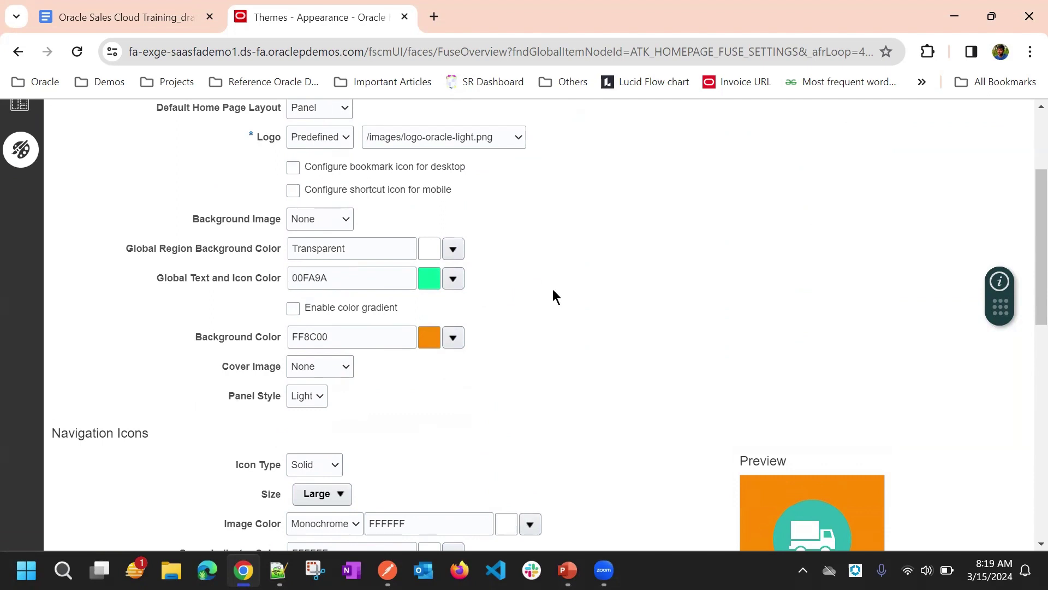
scroll(553, 295, "down", 3)
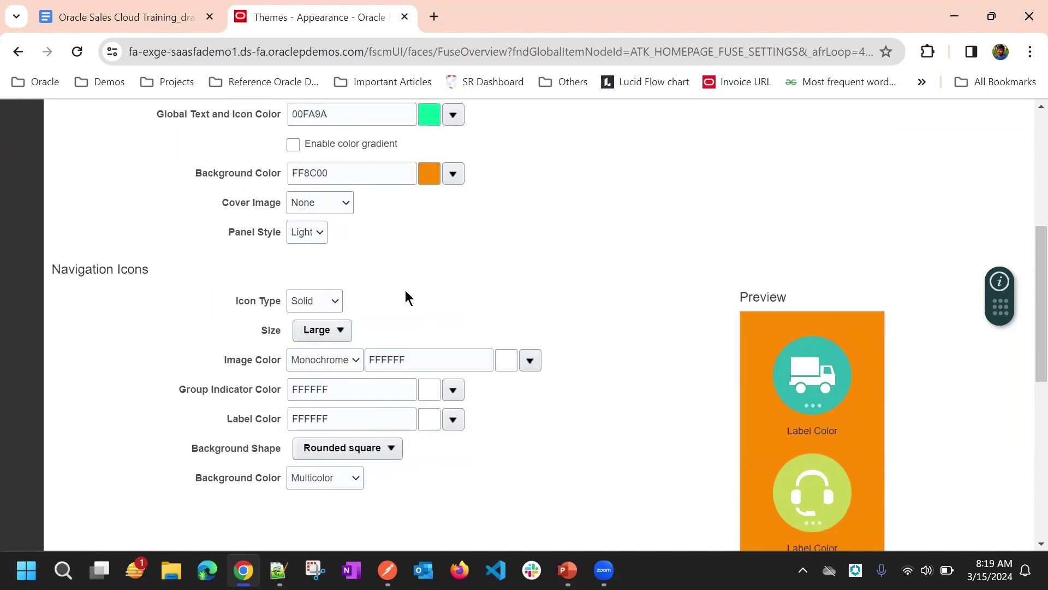
left_click(341, 207)
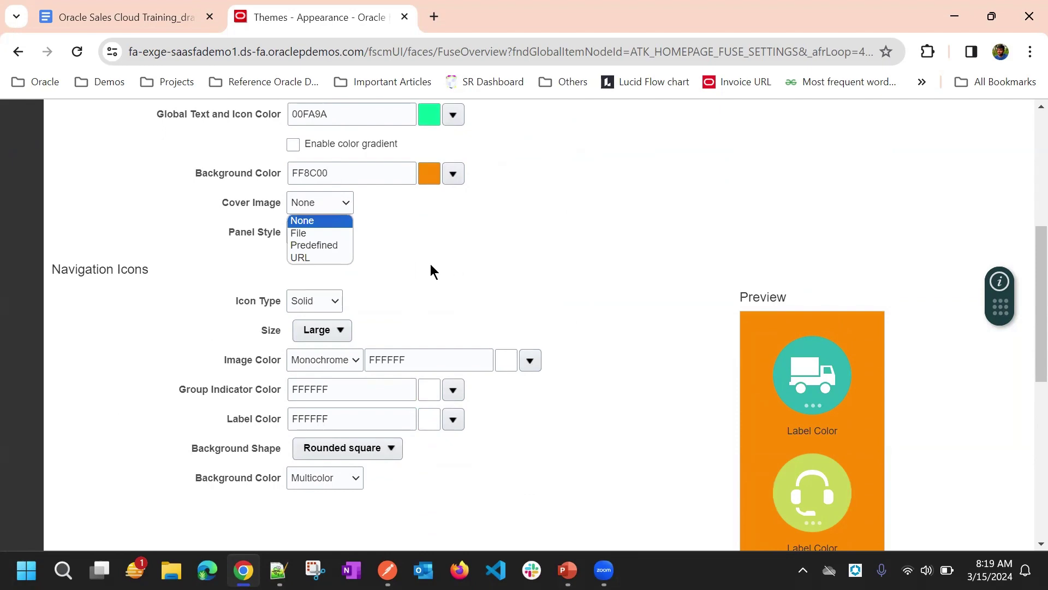
scroll(431, 271, "up", 3)
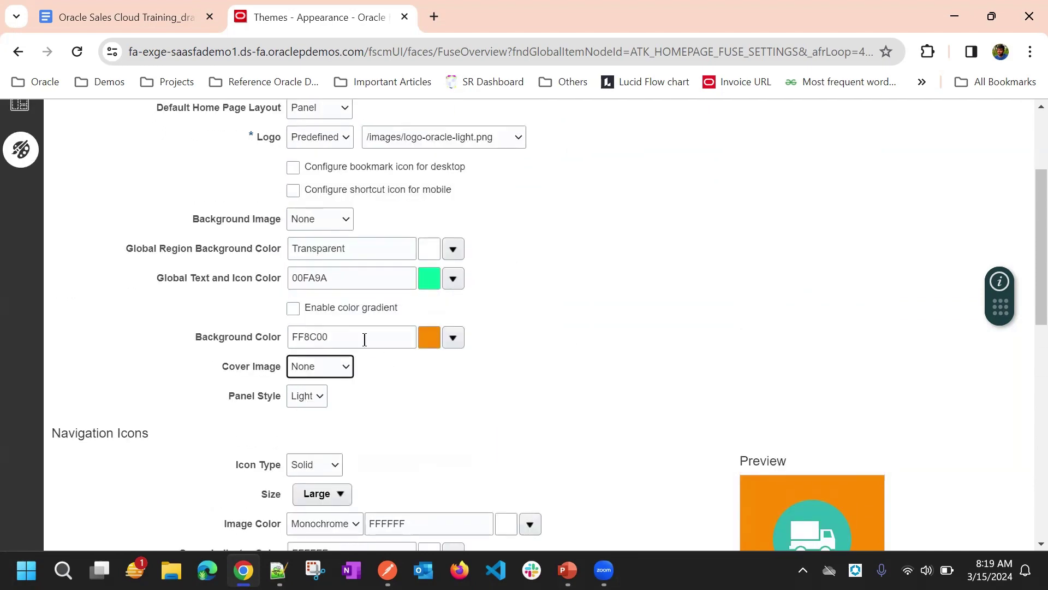
scroll(365, 339, "up", 3)
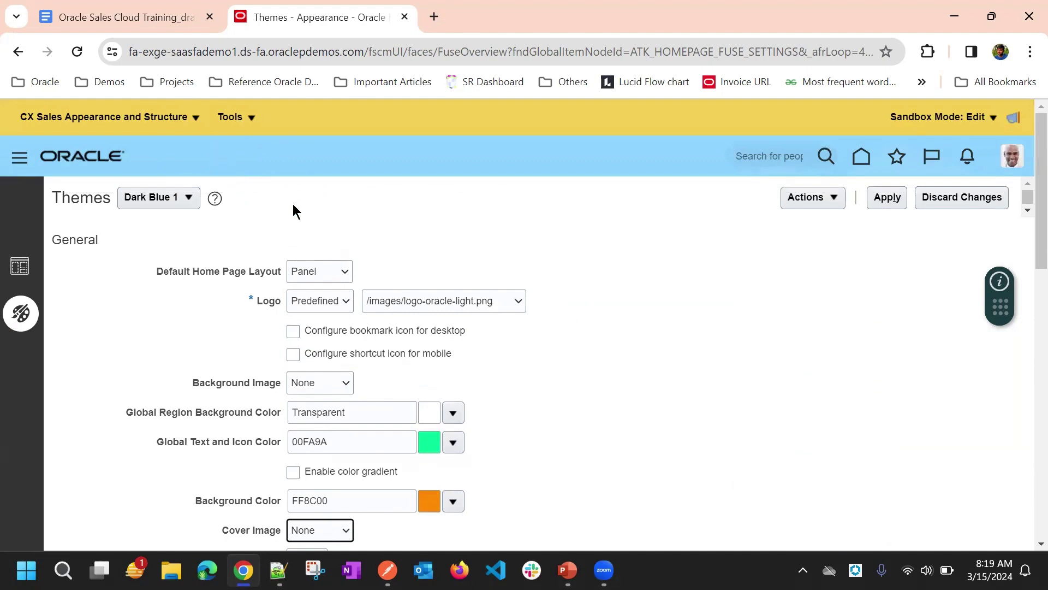
scroll(328, 202, "down", 7)
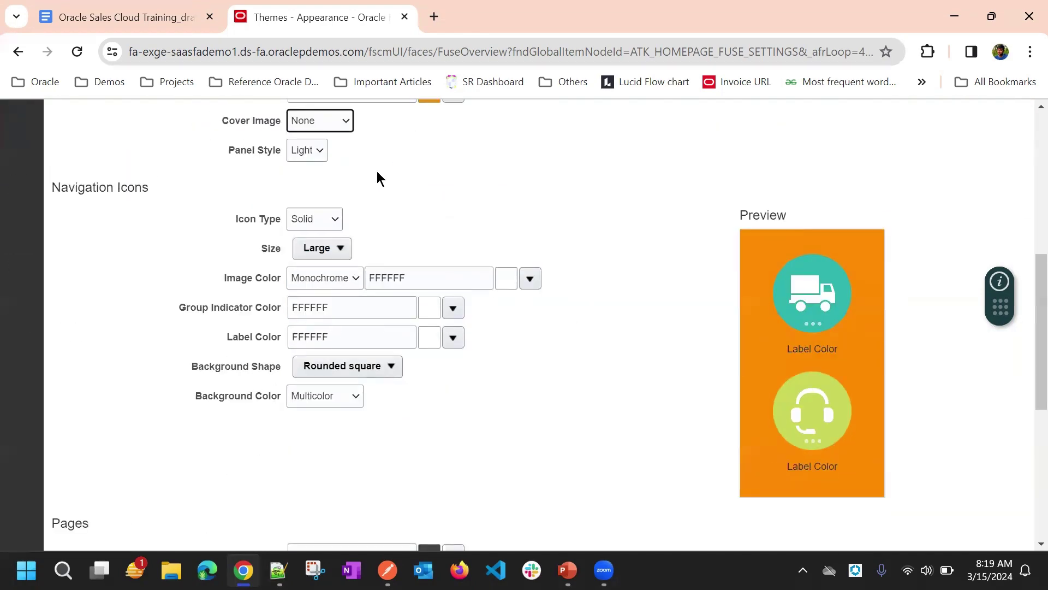
scroll(349, 229, "up", 3)
left_click(317, 281)
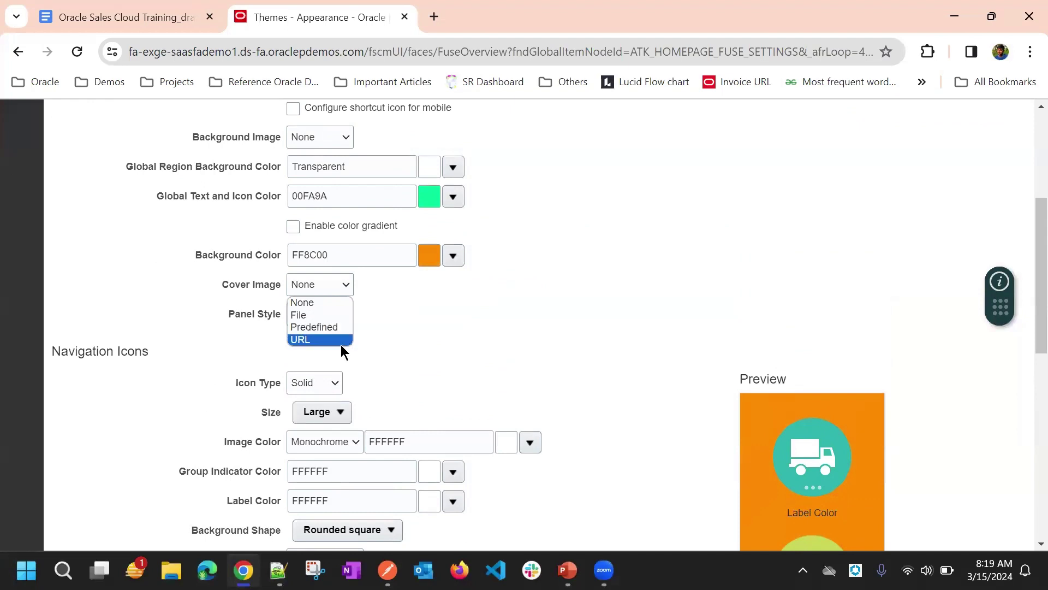
left_click(578, 208)
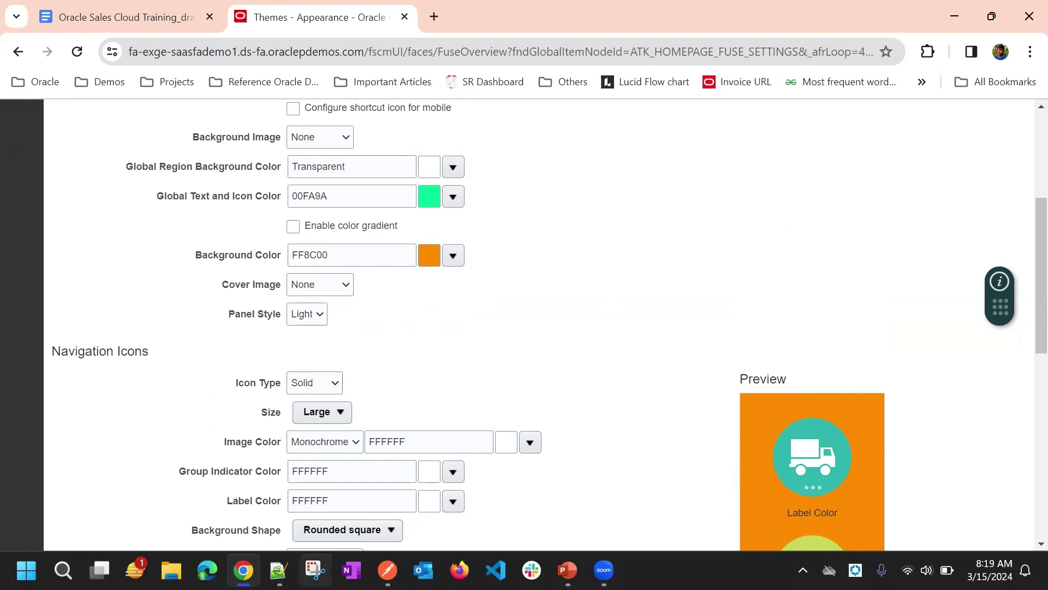
Switch to Snipping Tool and capture a rectangular snip of the truck icon on the orange navigation icon preview.
left_click(316, 570)
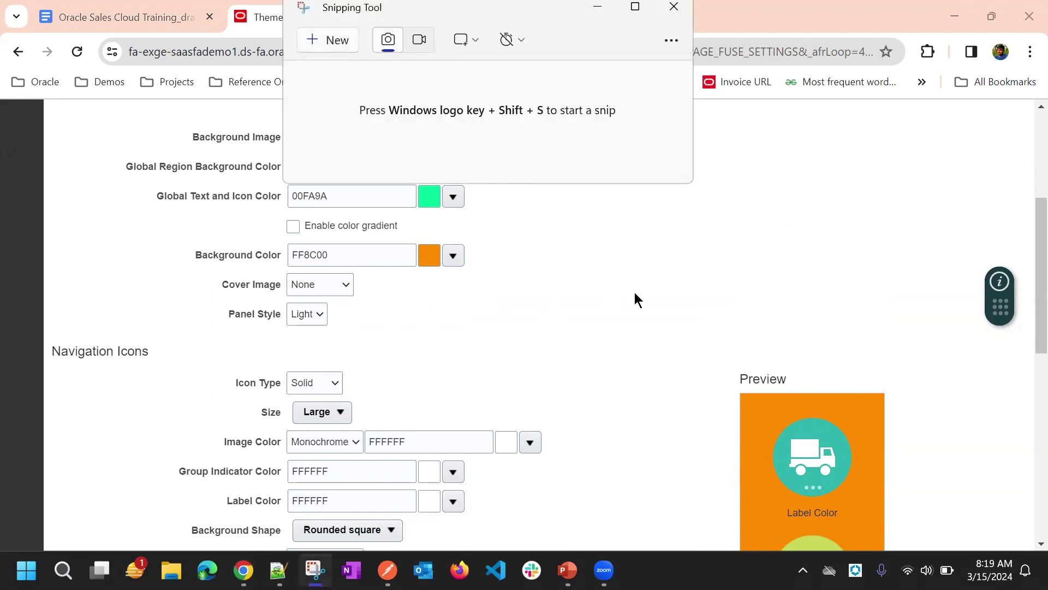
key("super+shift+s")
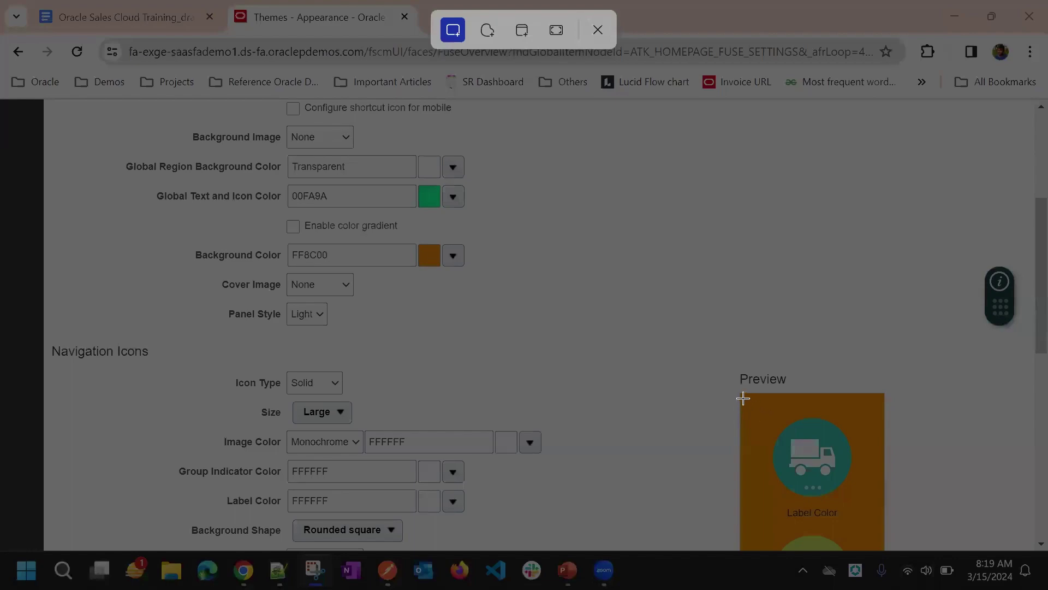
left_click_drag(743, 399, 880, 512)
mouse_move(887, 520)
left_mouse_down()
mouse_move(876, 496)
mouse_move(885, 507)
left_mouse_up()
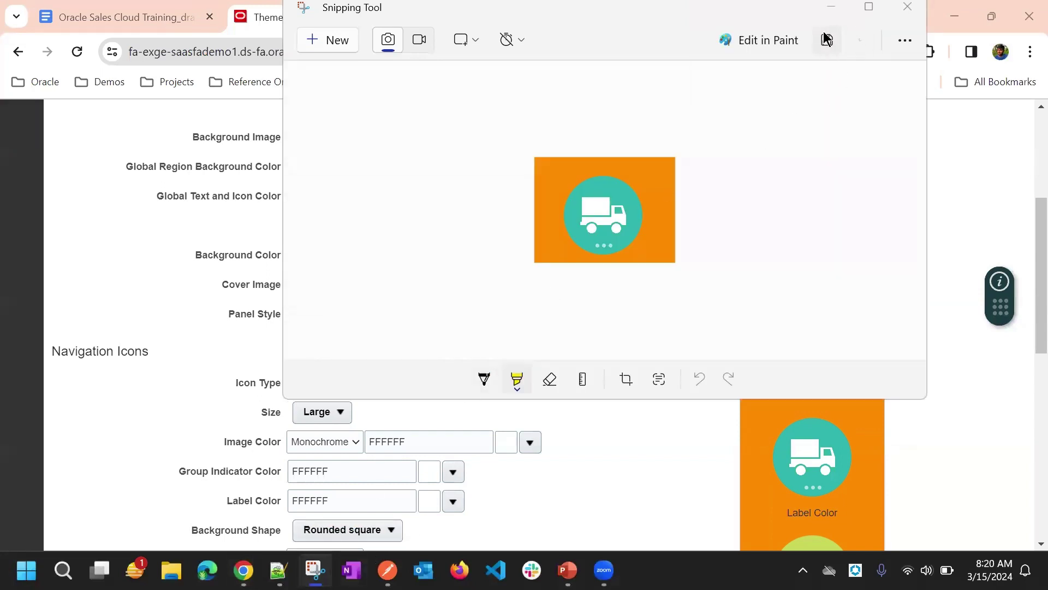
Save the snip as a PNG named Cover Image in the Screenshots folder and return to the theme settings.
left_click(825, 38)
key("BackSpace")
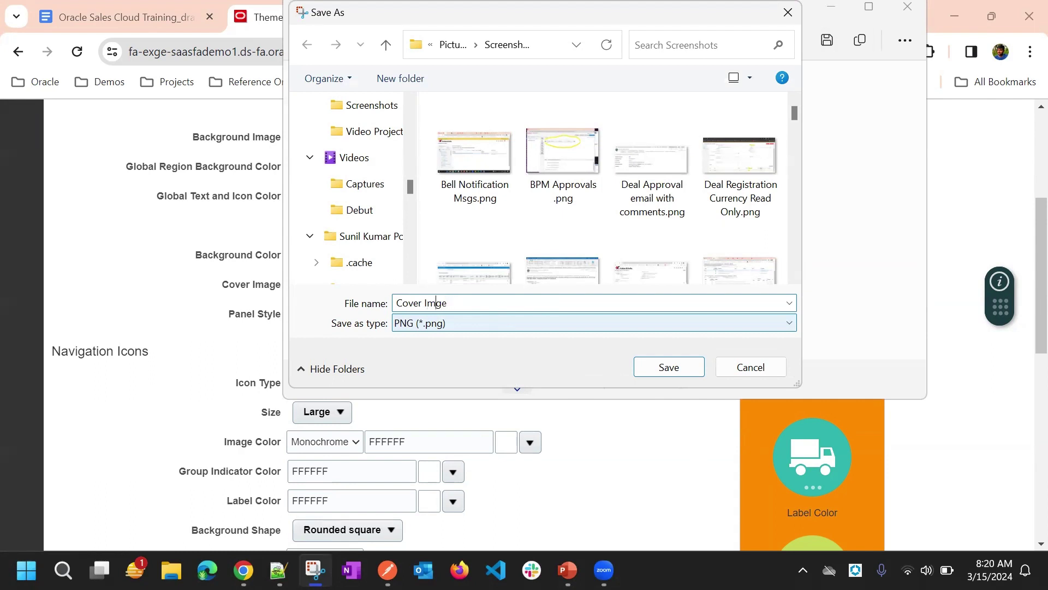
type("a")
key("Return")
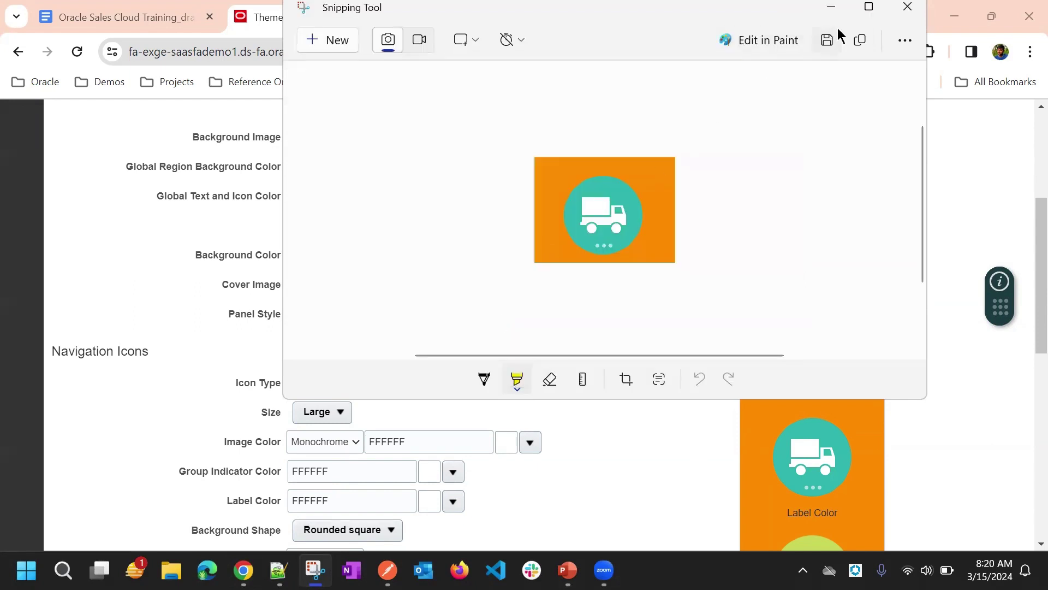
left_click(830, 7)
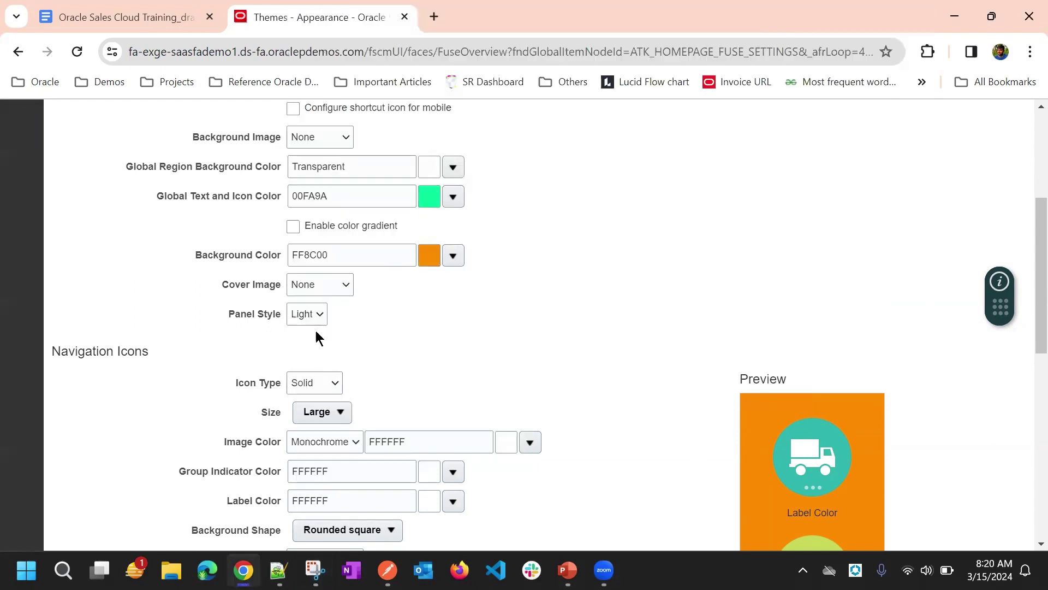
Set the theme's cover image source to File and upload Cover Image.png from the Pictures Screenshots folder.
left_click(310, 286)
left_click(320, 317)
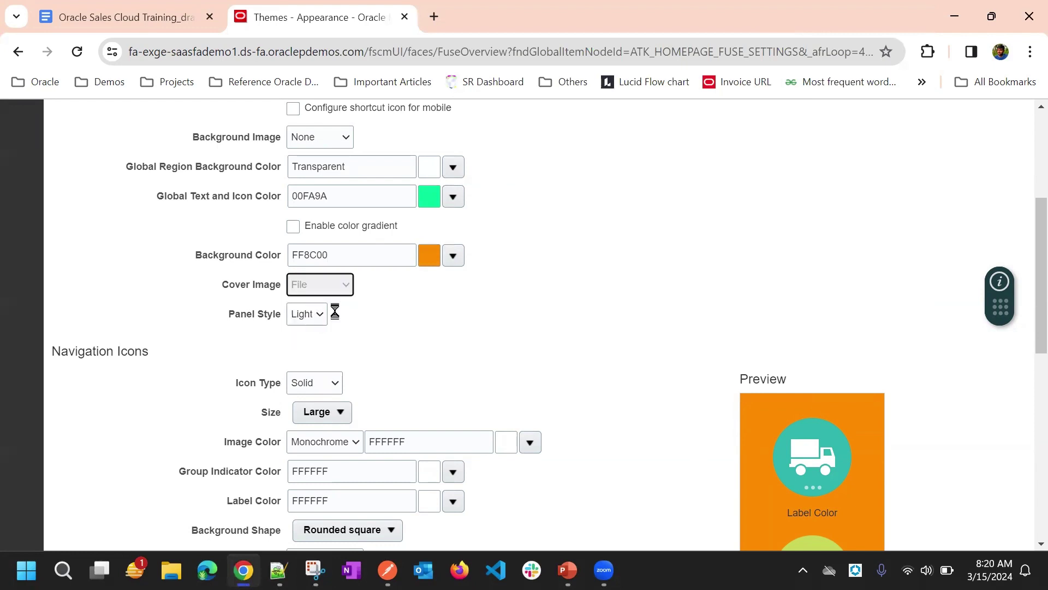
left_click(390, 290)
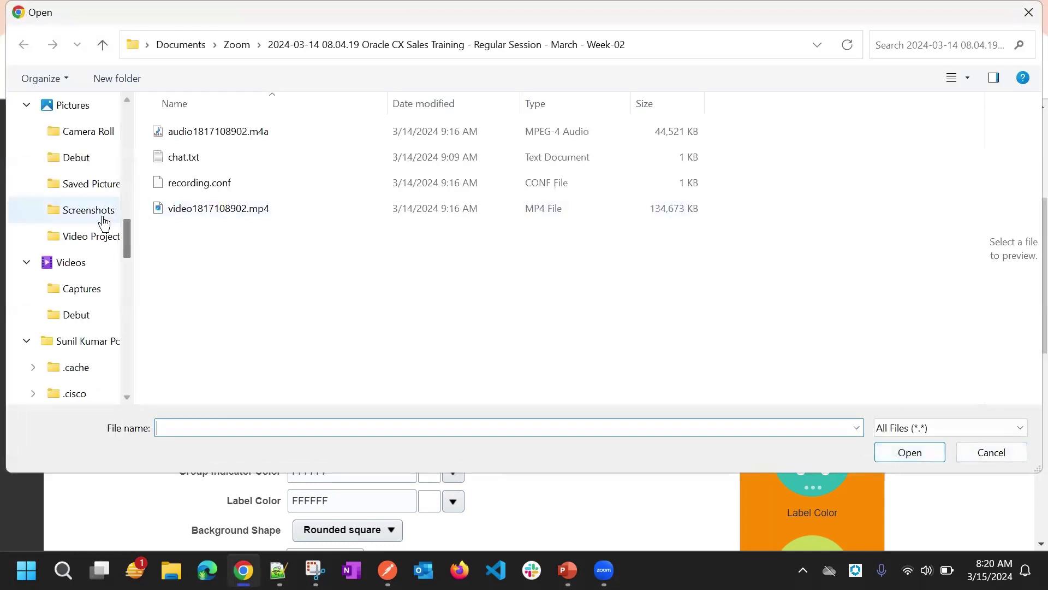
scroll(71, 219, "up", 2)
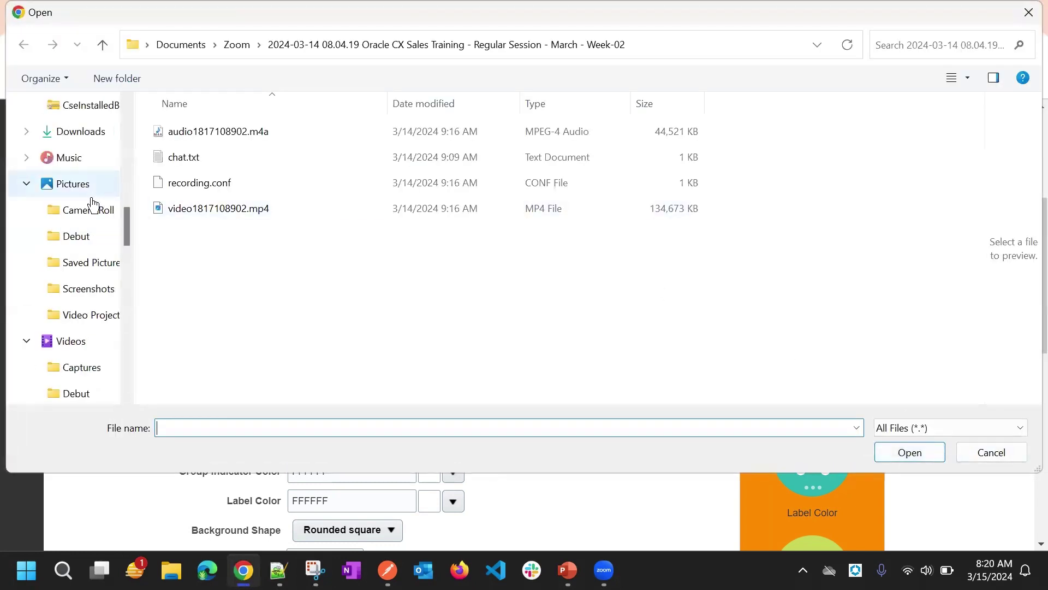
left_click(84, 306)
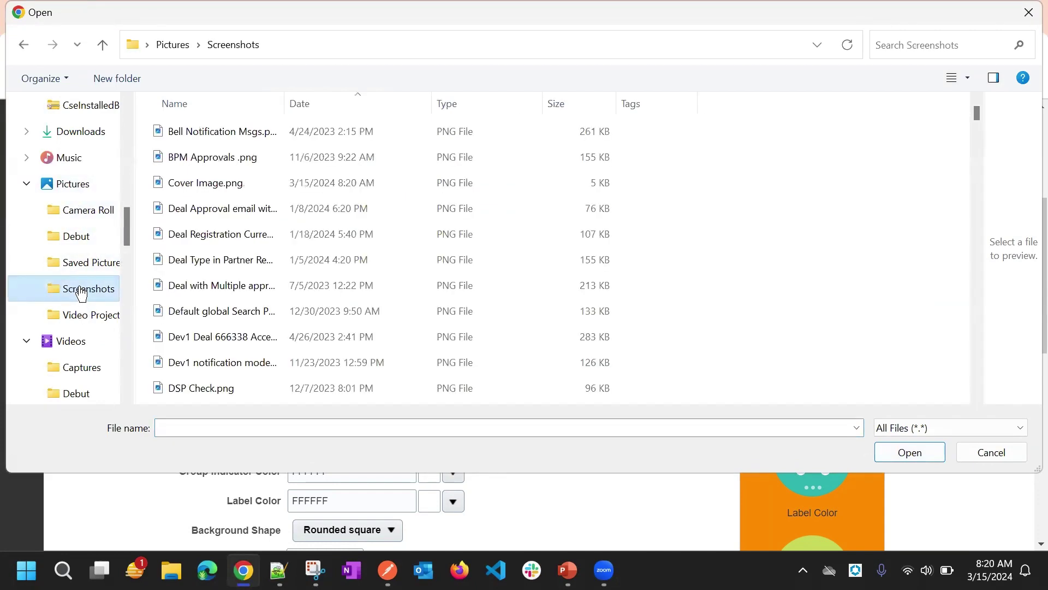
double_click(309, 182)
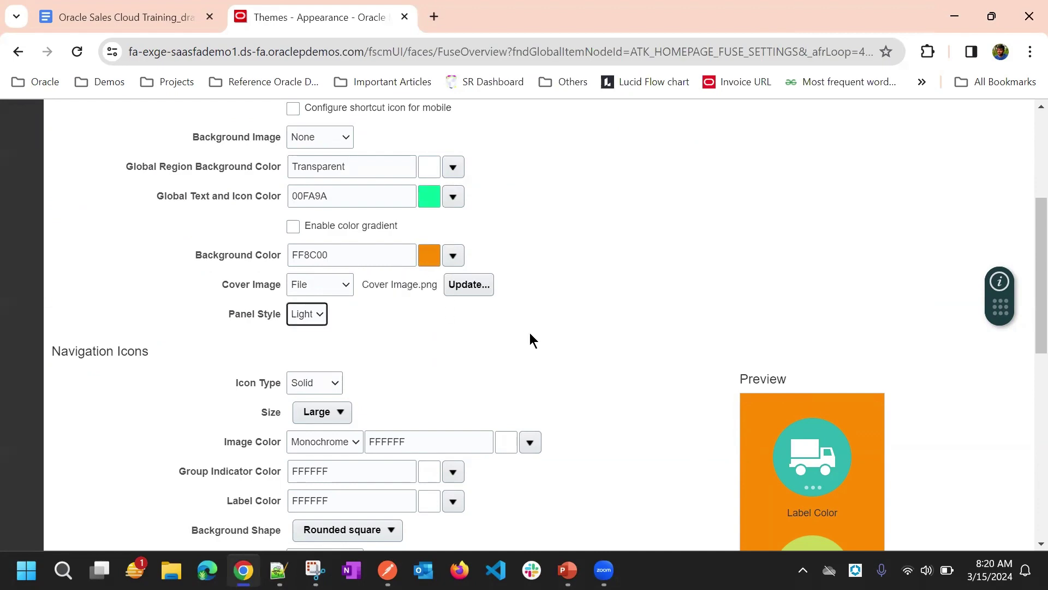
Apply the color and cover image changes to the Dark Blue 1 theme.
scroll(574, 306, "down", 3)
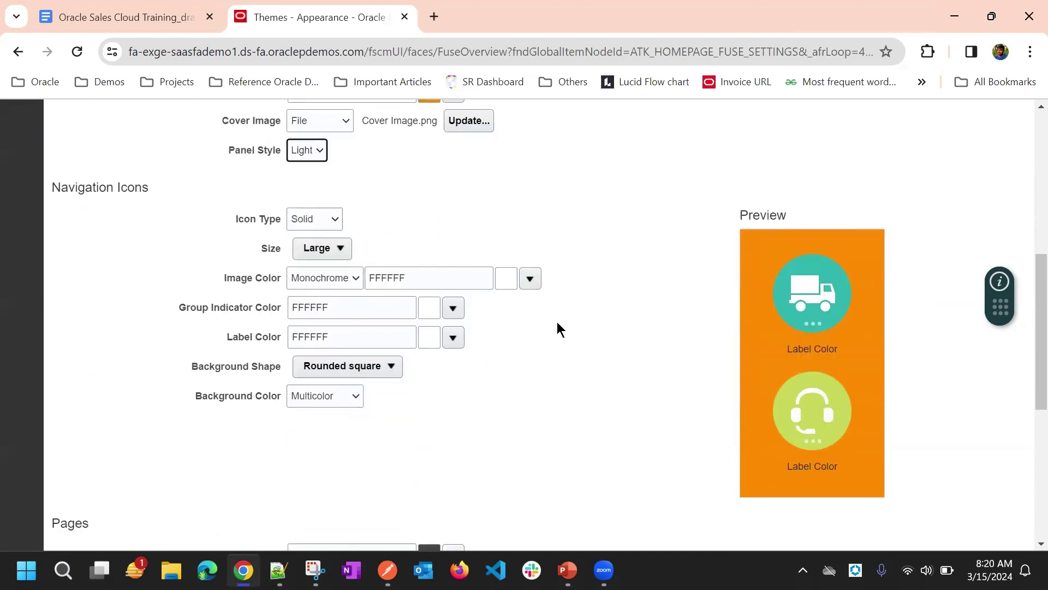
scroll(736, 261, "up", 8)
left_click(882, 200)
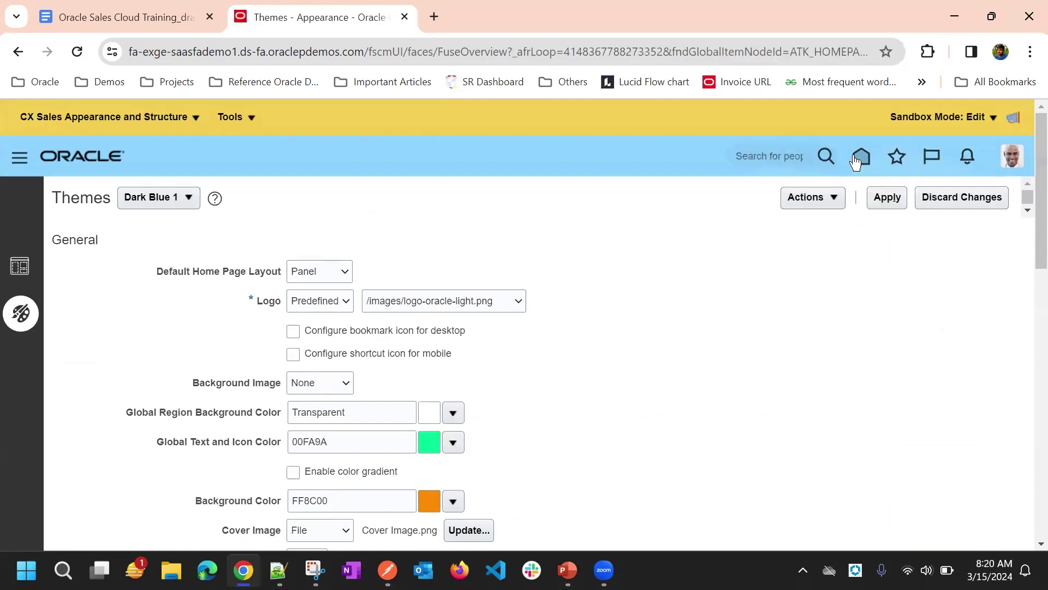
Go to the home page, examine how the theme changes affect the panel and springboard icons, and open the Navigator.
left_click(856, 161)
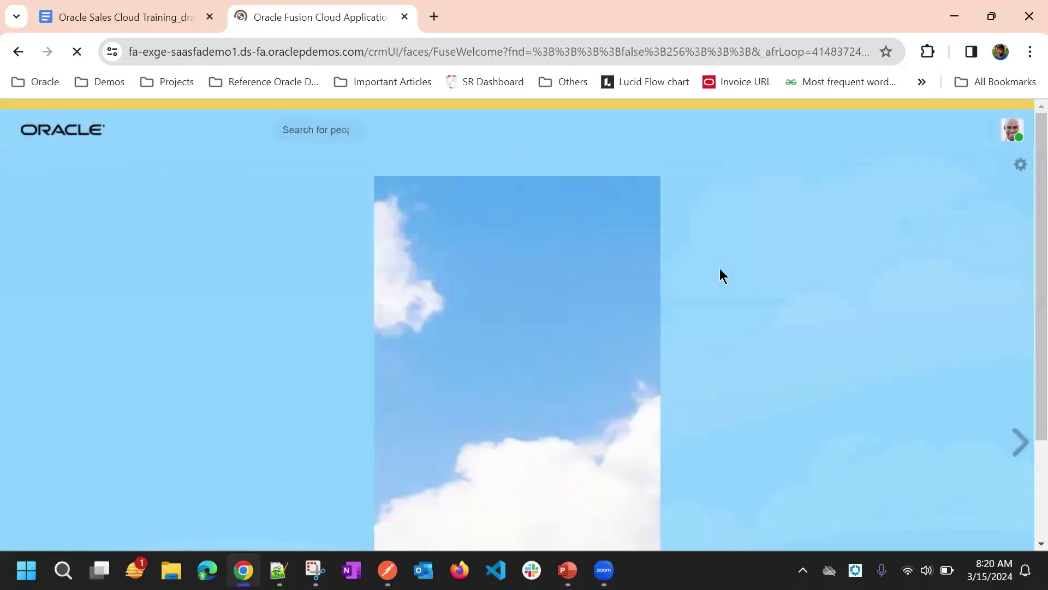
scroll(442, 270, "down", 2)
scroll(456, 323, "down", 5)
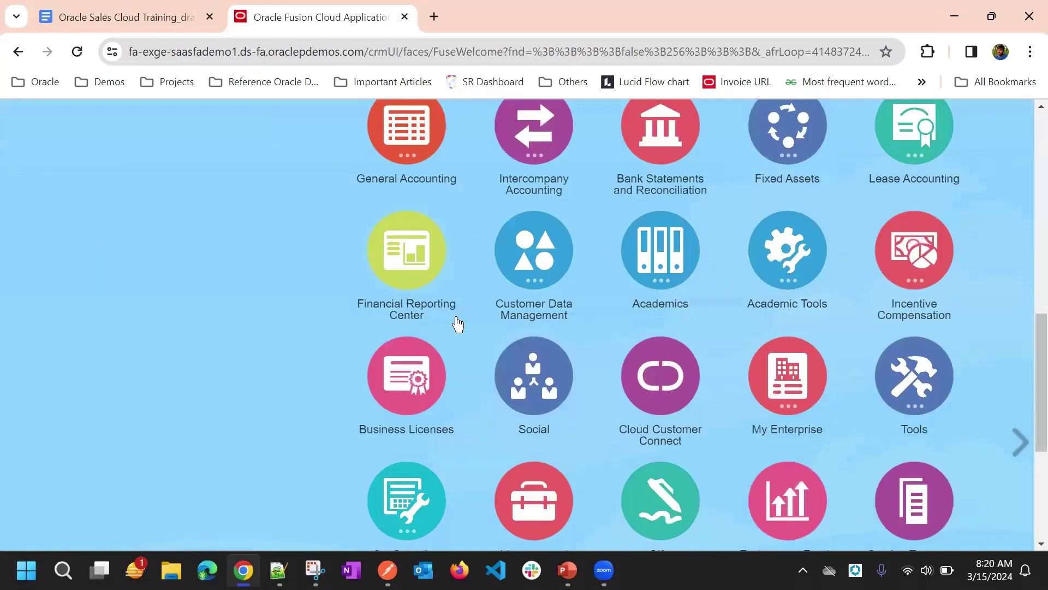
scroll(568, 311, "up", 8)
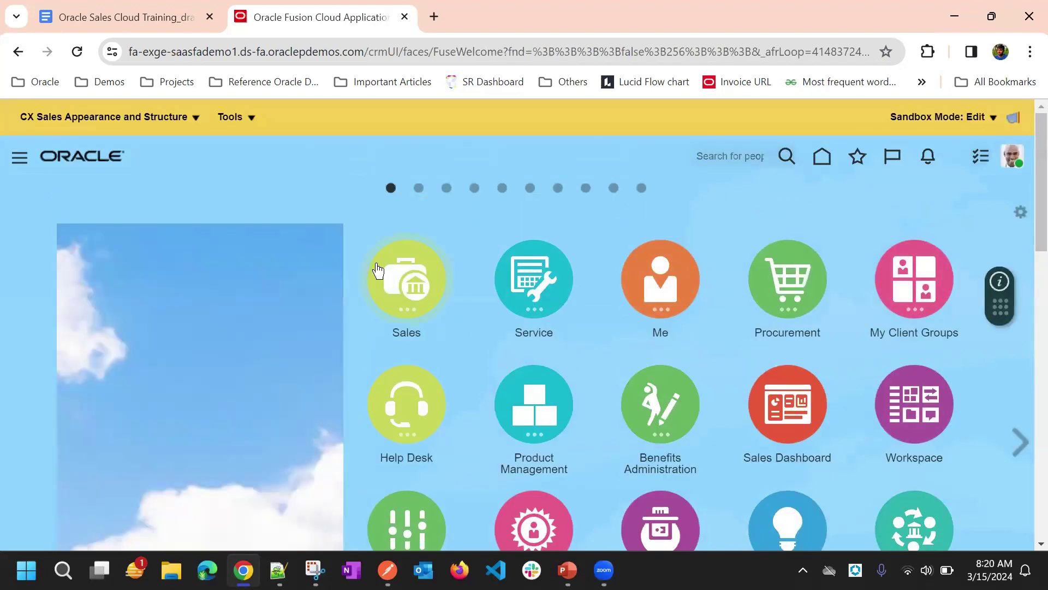
left_click(18, 157)
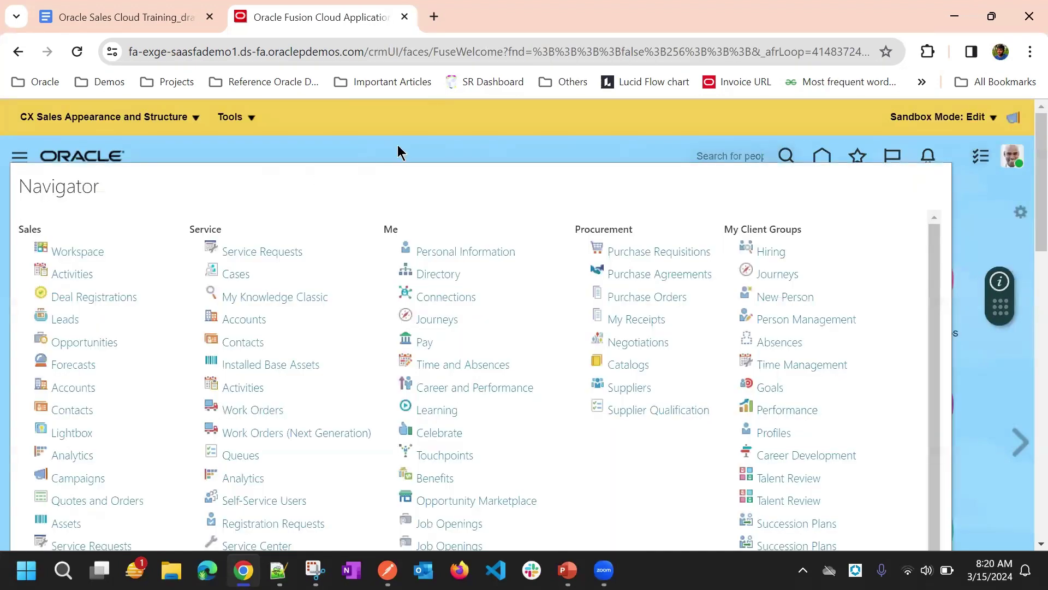
Open the Leads page to check how the theme looks there, waiting for the unresponsive page to load.
left_click(398, 145)
left_click(410, 278)
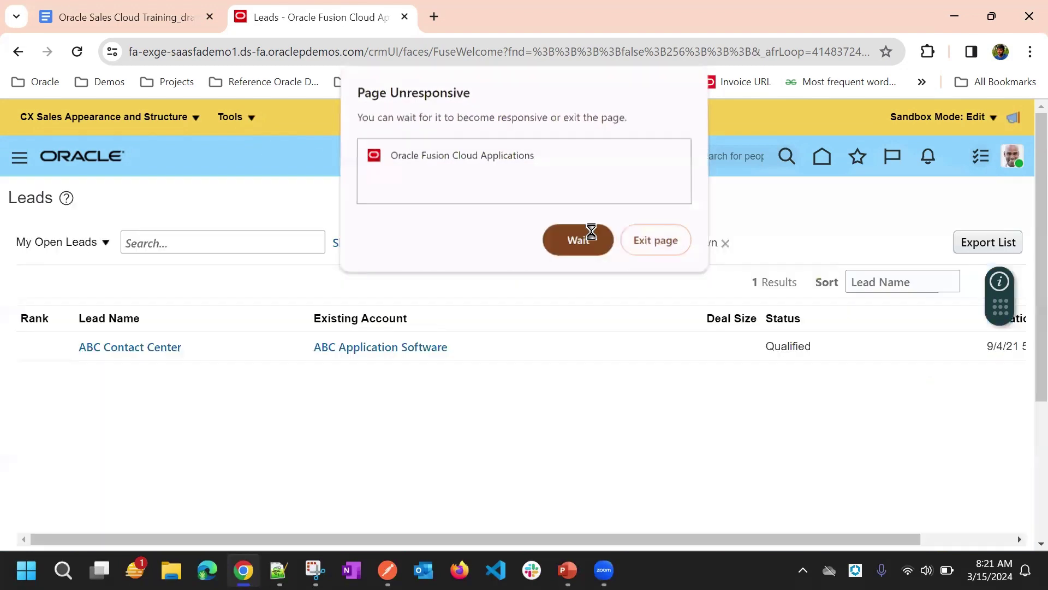
left_click(590, 236)
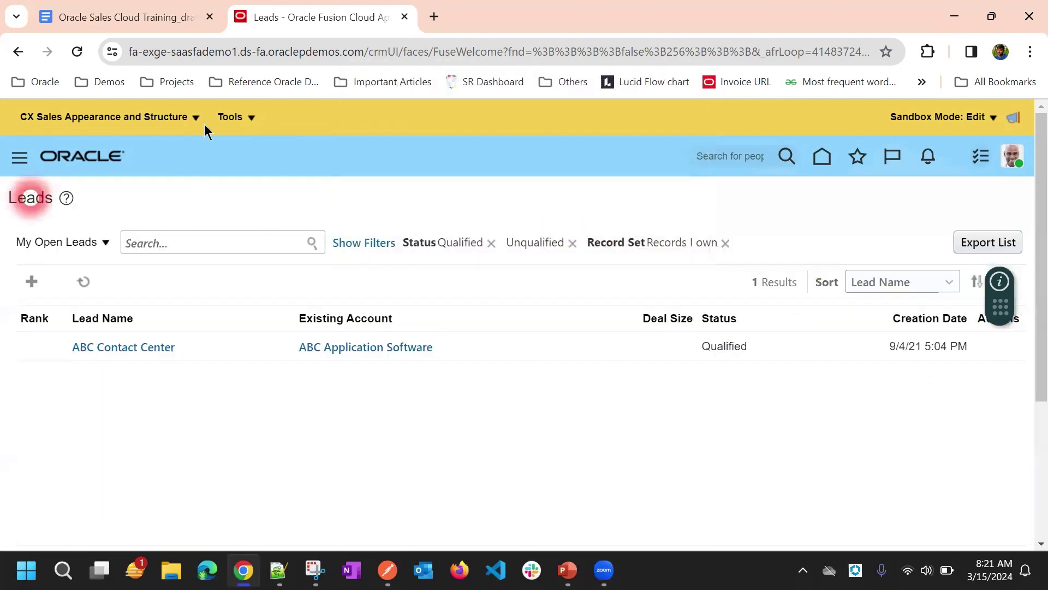
Return to the sandbox's Appearance theme settings and keep the Panel Style of Dark Blue 1 at Light.
left_click(229, 117)
left_click(256, 143)
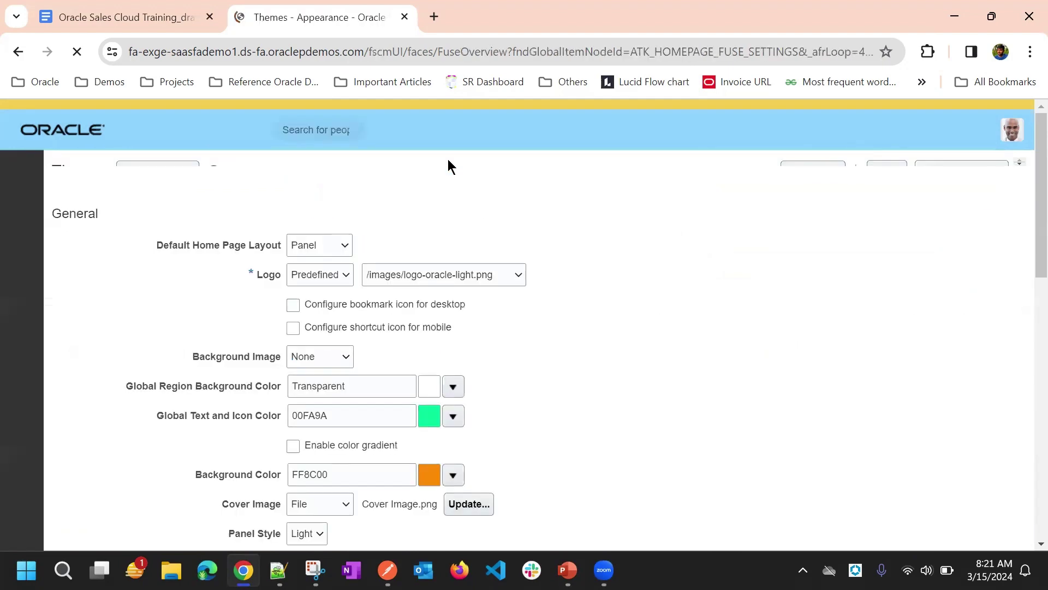
scroll(463, 181, "down", 5)
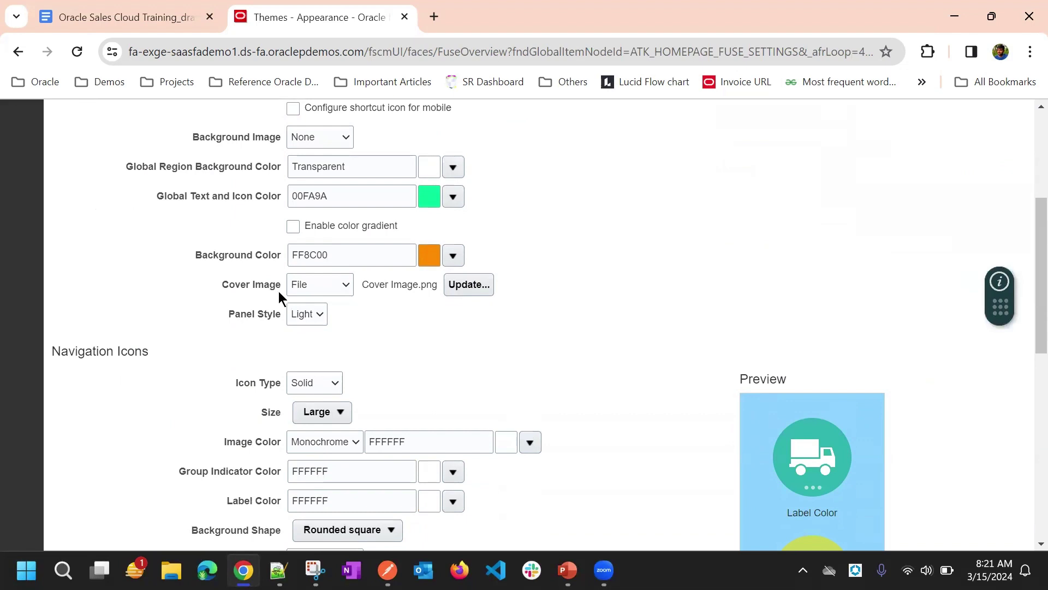
left_click(309, 315)
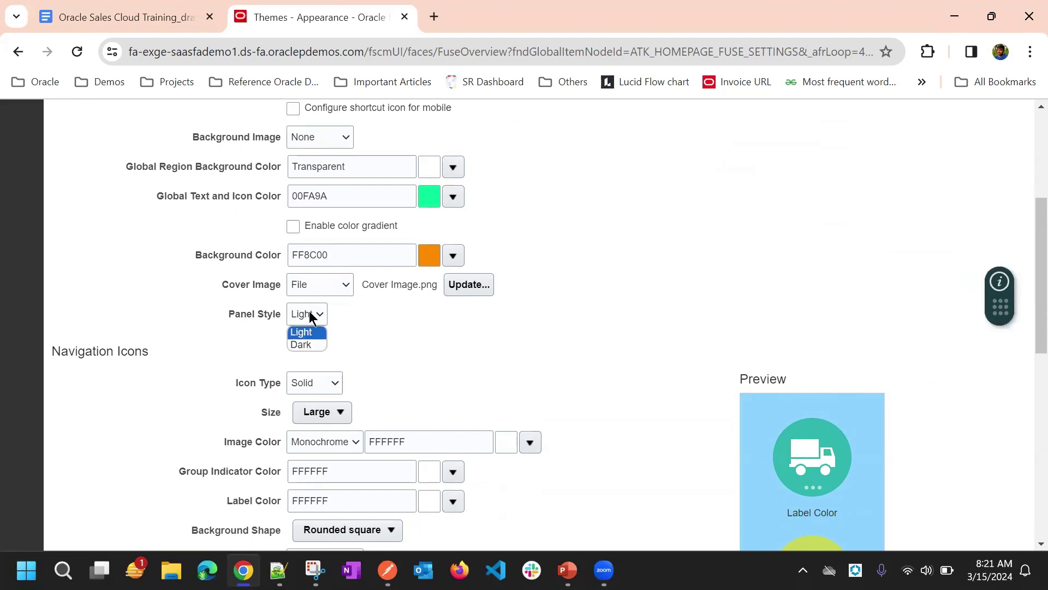
left_click(333, 327)
scroll(466, 244, "up", 5)
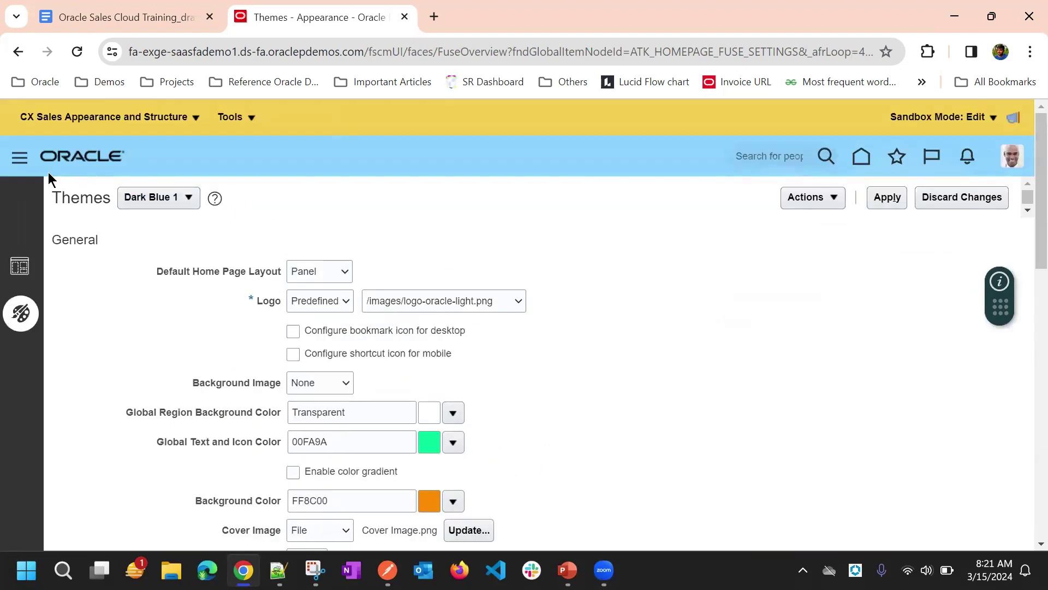
Compare the Solid and Outlined icon types in the preview and set the navigation icons to Outlined.
scroll(516, 241, "down", 5)
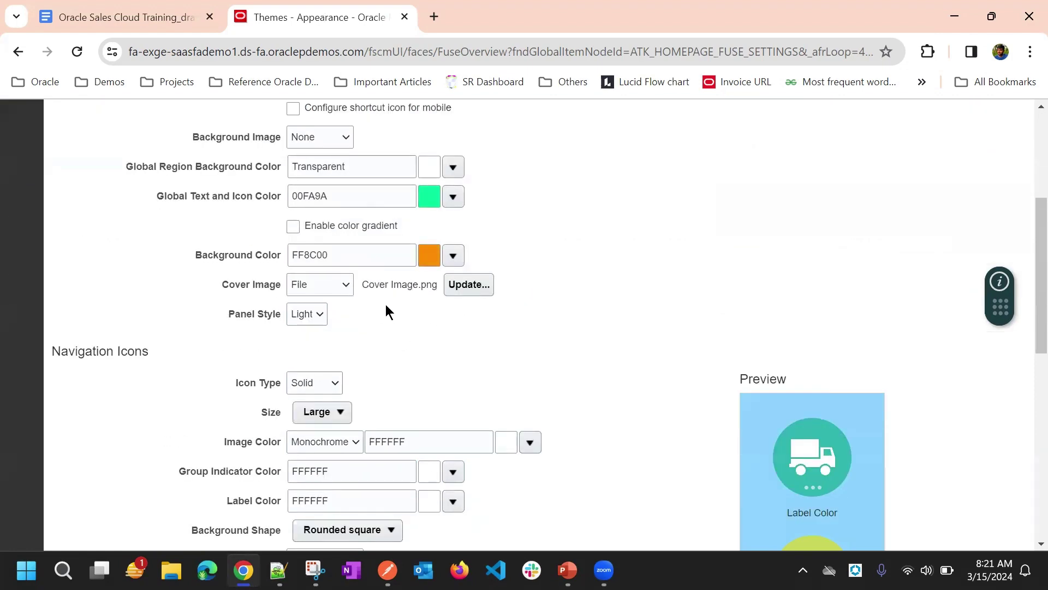
scroll(389, 312, "down", 3)
left_click(316, 221)
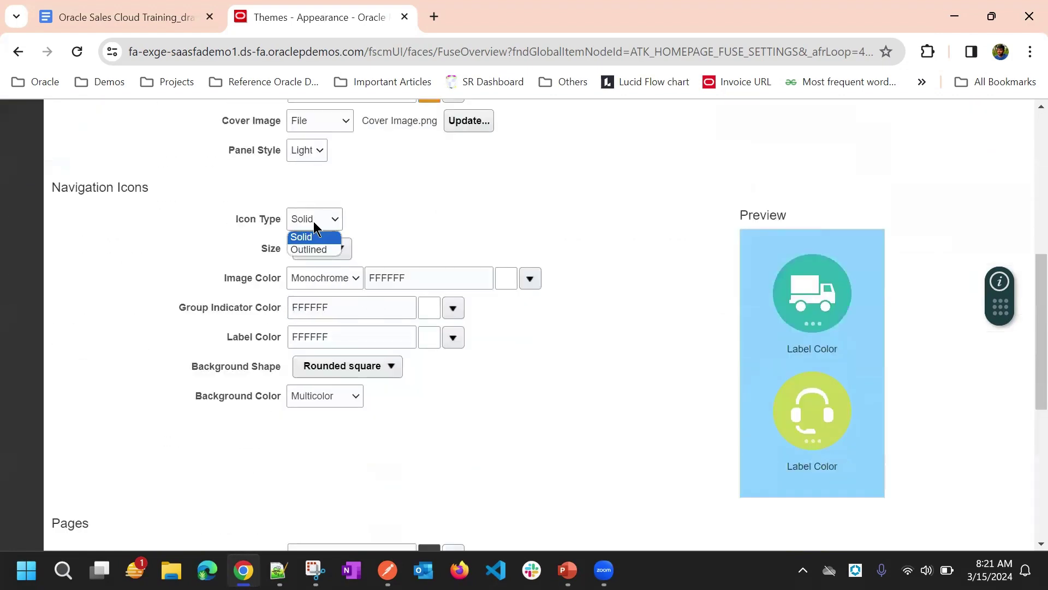
left_click(325, 249)
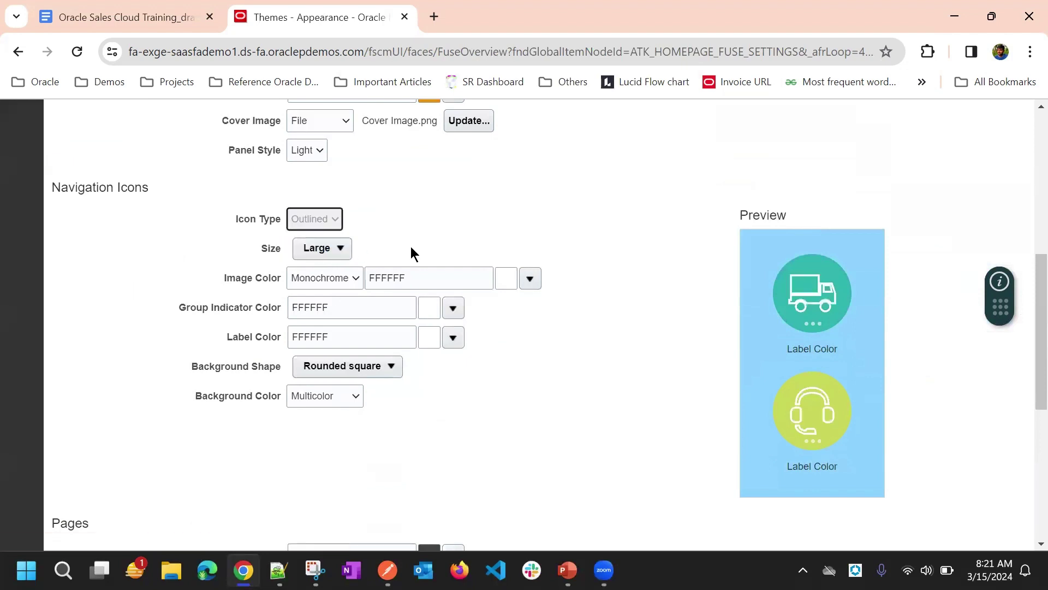
left_click(316, 237)
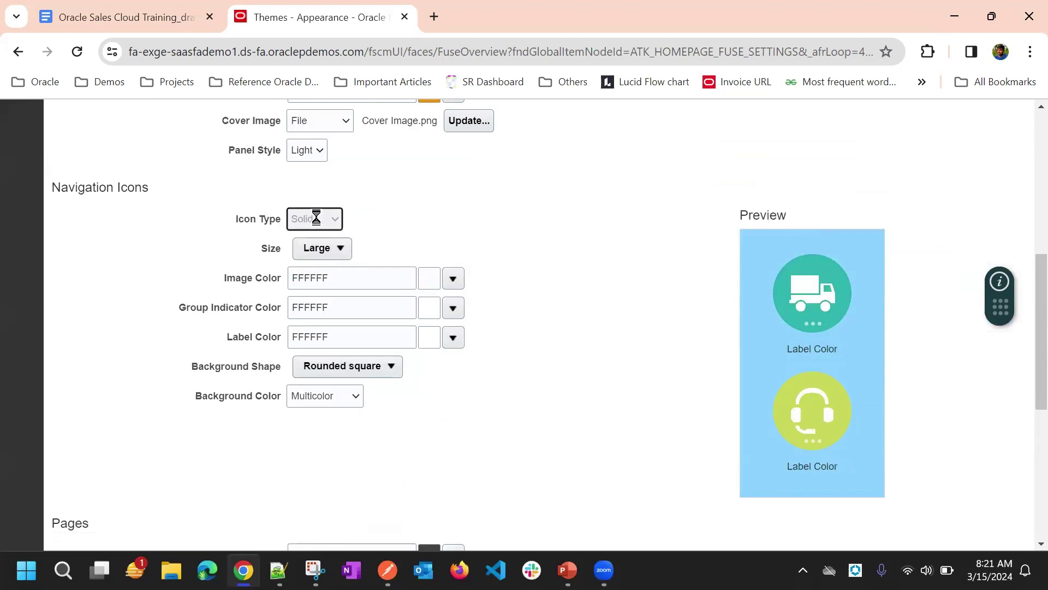
left_click(320, 219)
left_click(320, 250)
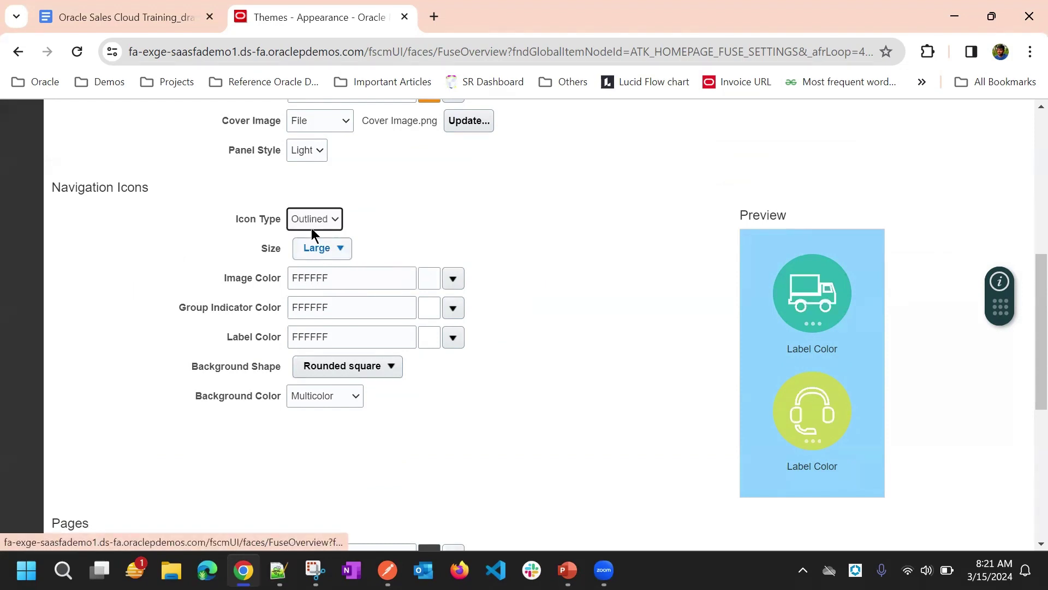
left_click(309, 215)
left_click(316, 249)
Try the Medium and Large sizes for the navigation icons and set their size to Extra large.
left_click(320, 248)
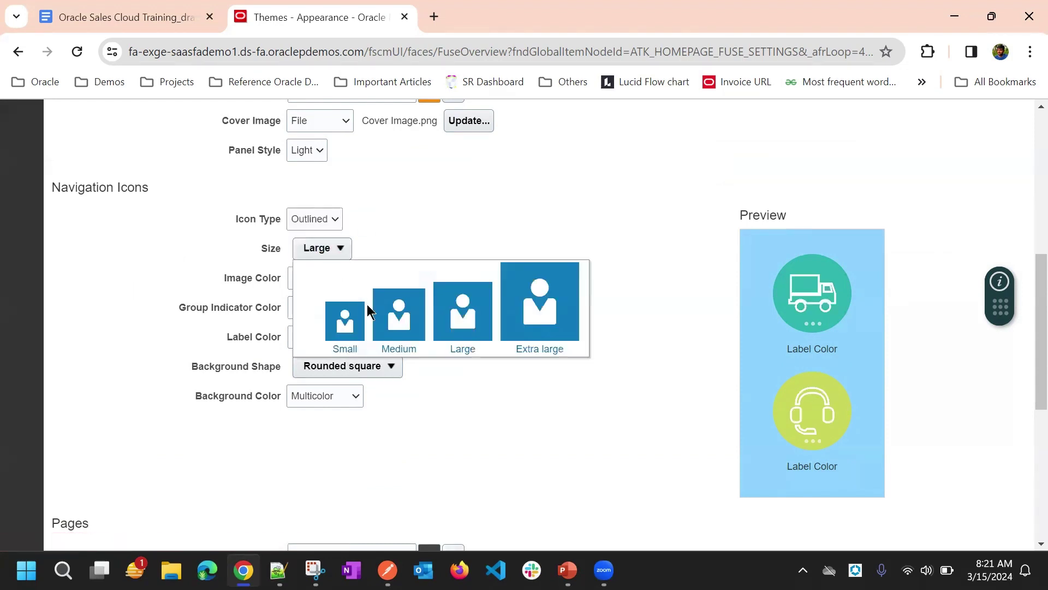
left_click(401, 339)
left_click(336, 249)
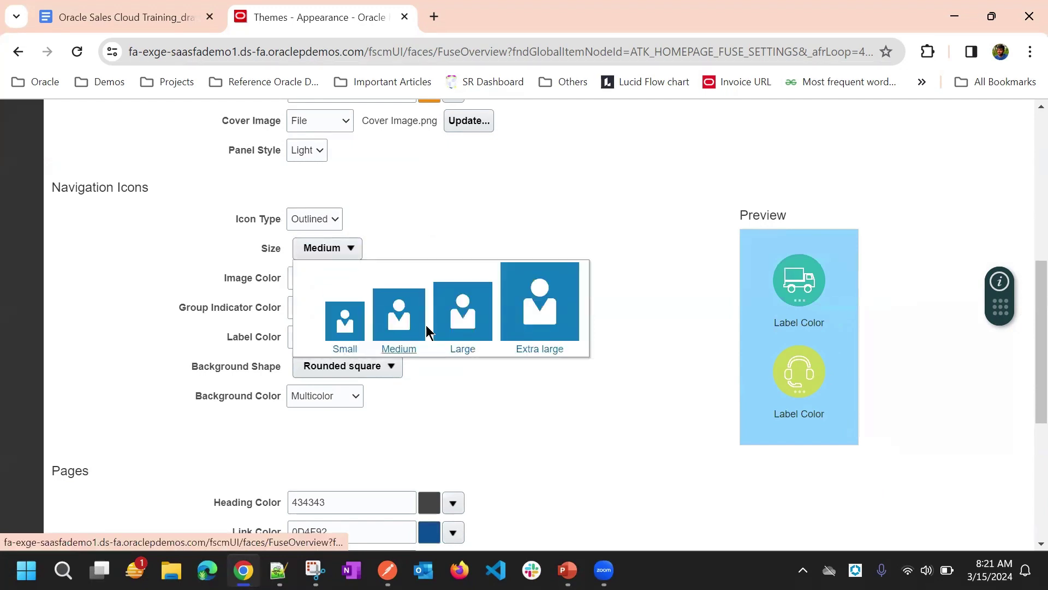
left_click(463, 309)
left_click(361, 273)
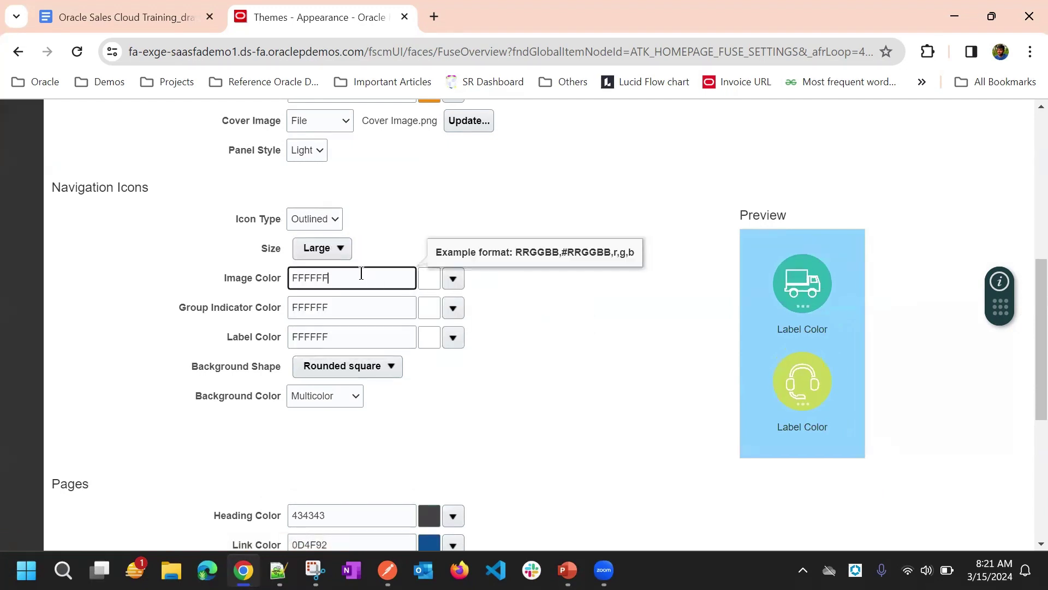
left_click(336, 248)
left_click(547, 301)
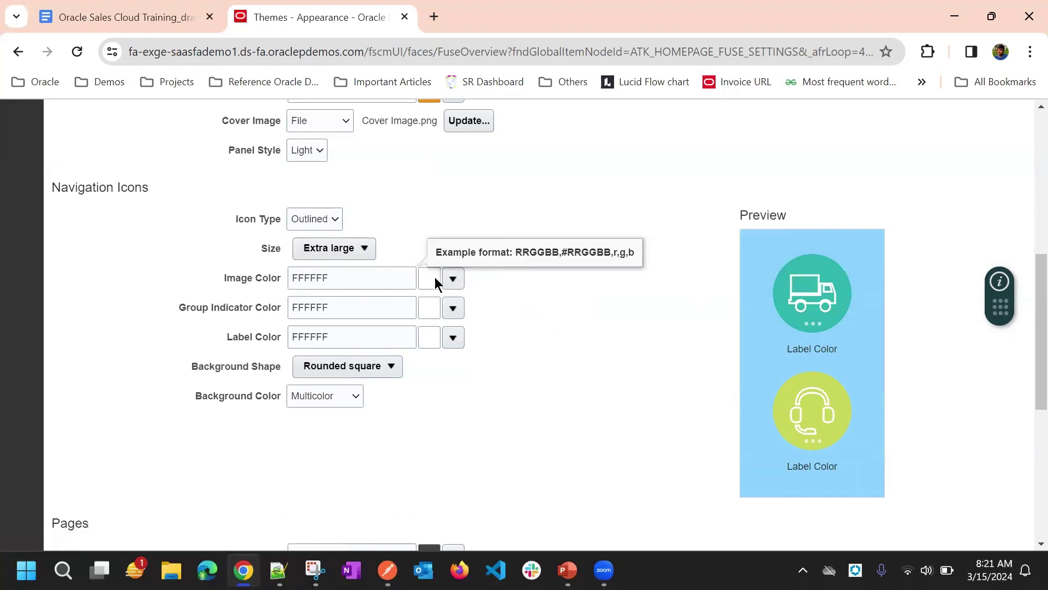
Set the navigation icons' Image Color to FF6347, after trying 00FA9A, and their Group Indicator Color to FF0000.
left_click(453, 279)
left_click(492, 337)
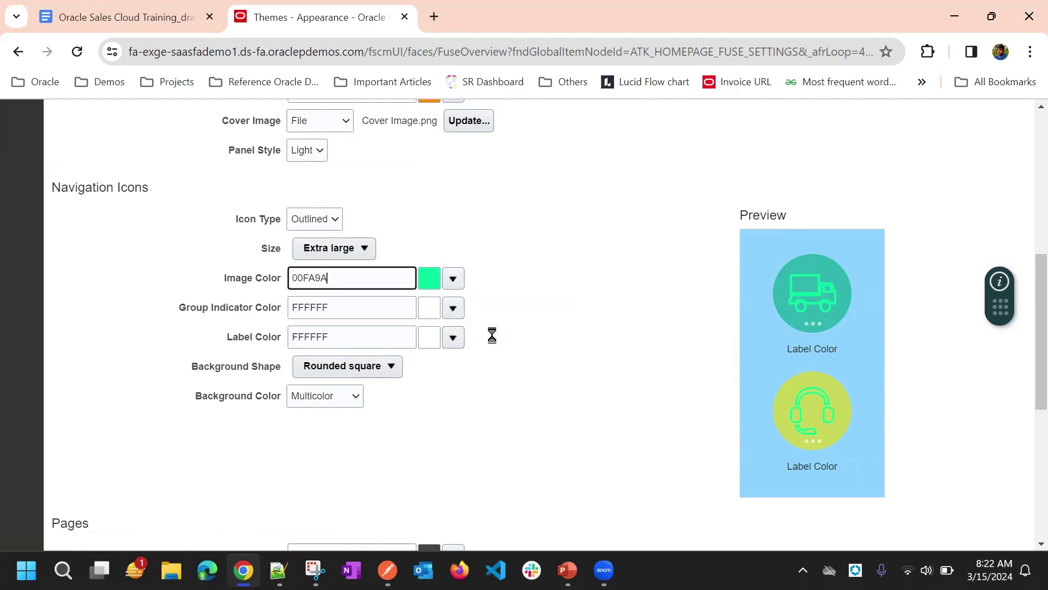
left_click(453, 279)
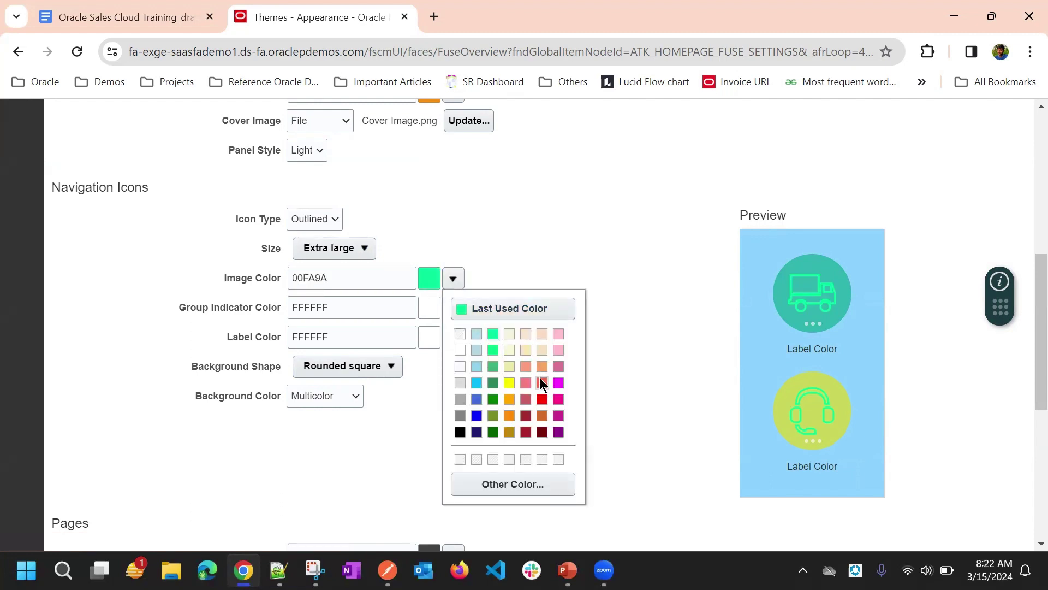
left_click(539, 378)
left_click(453, 308)
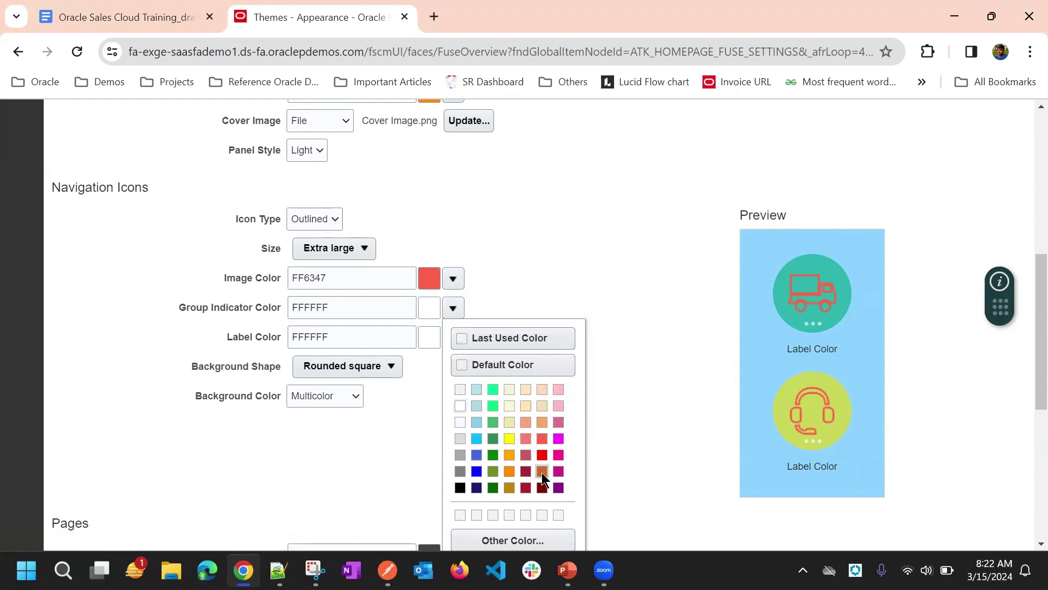
left_click(542, 454)
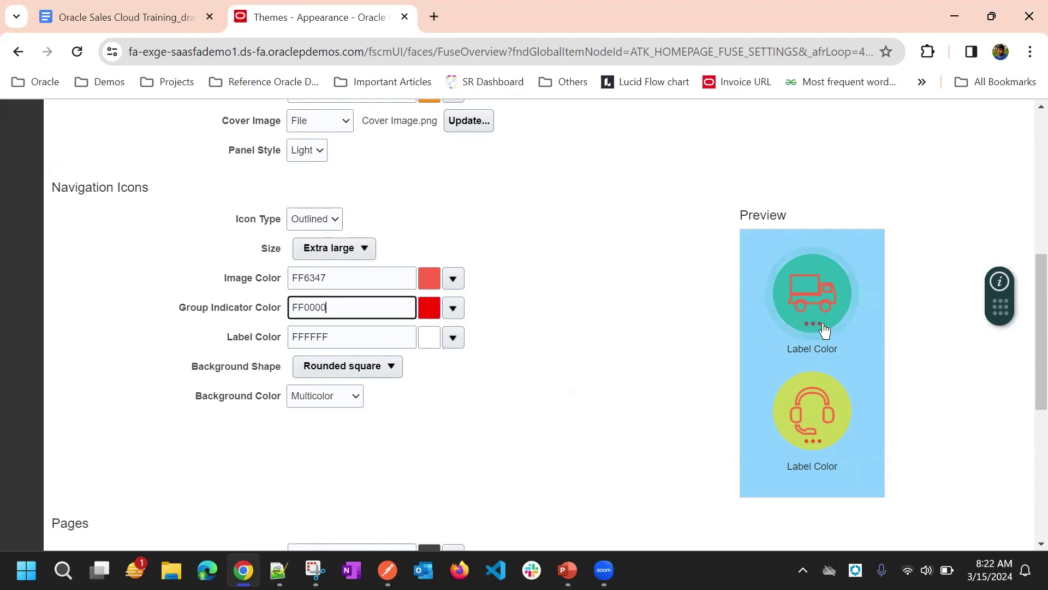